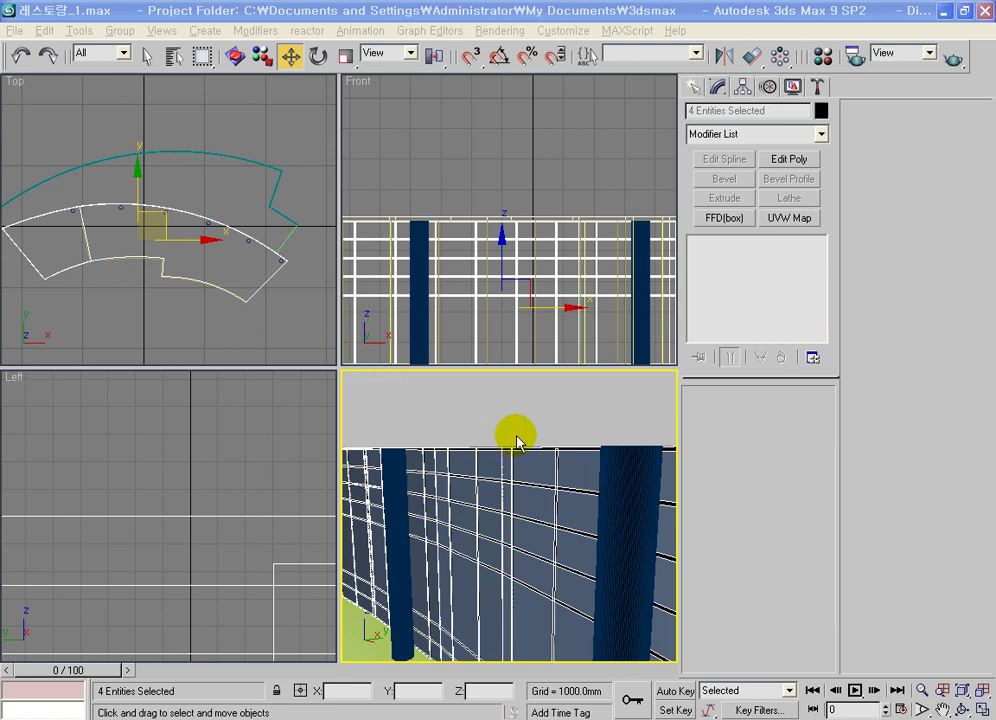
# Select the ceiling, window glass and window frame objects by name and hide them
pyautogui.click(174, 55)
pyautogui.click(569, 533)
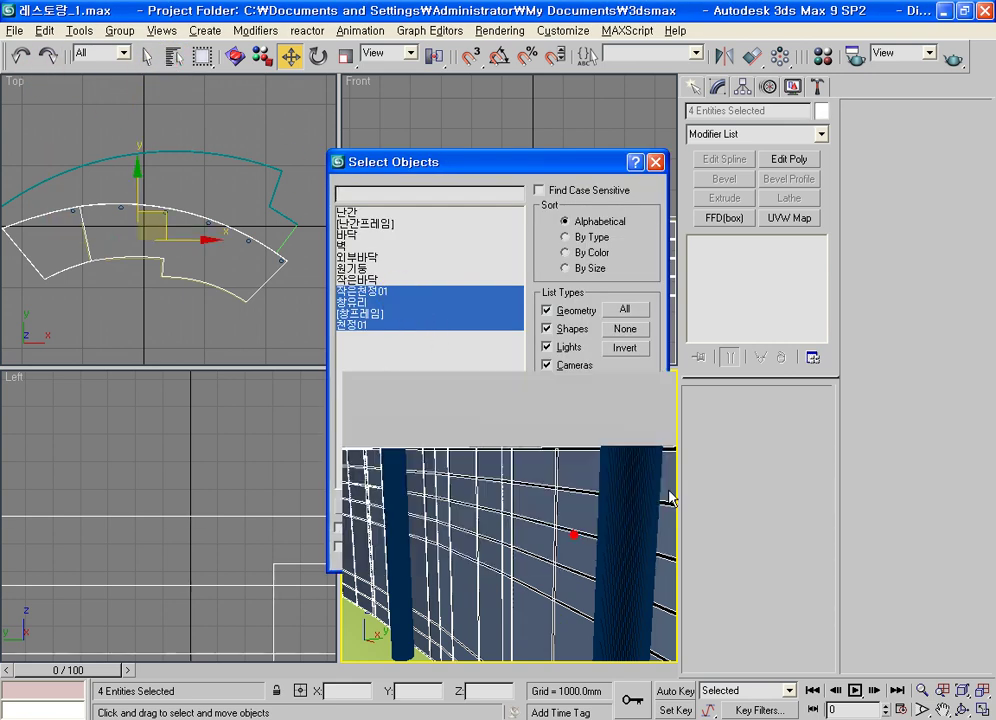
pyautogui.press('Delete')
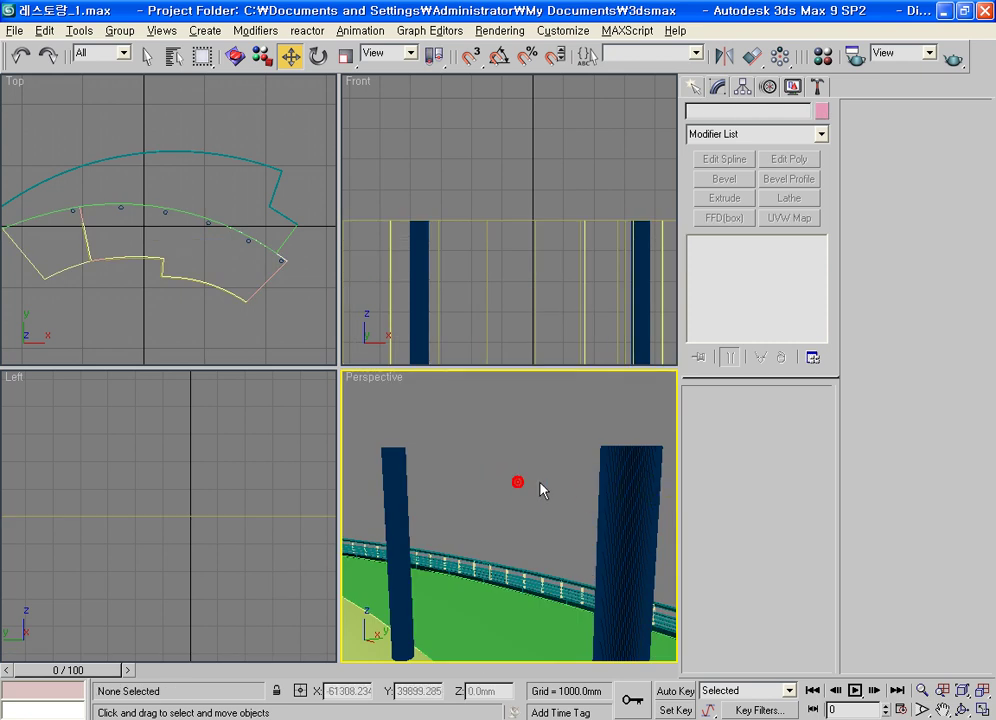
# Activate the Top viewport and pick 작은바닥 from the Select Objects list
pyautogui.click(299, 301)
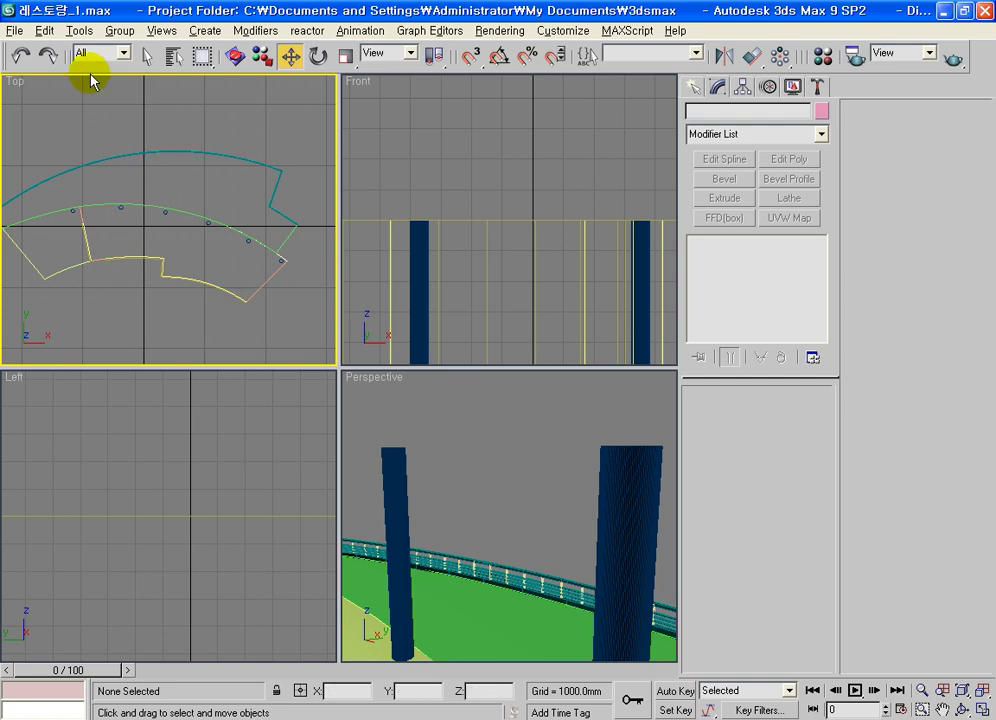
pyautogui.click(177, 56)
pyautogui.click(362, 284)
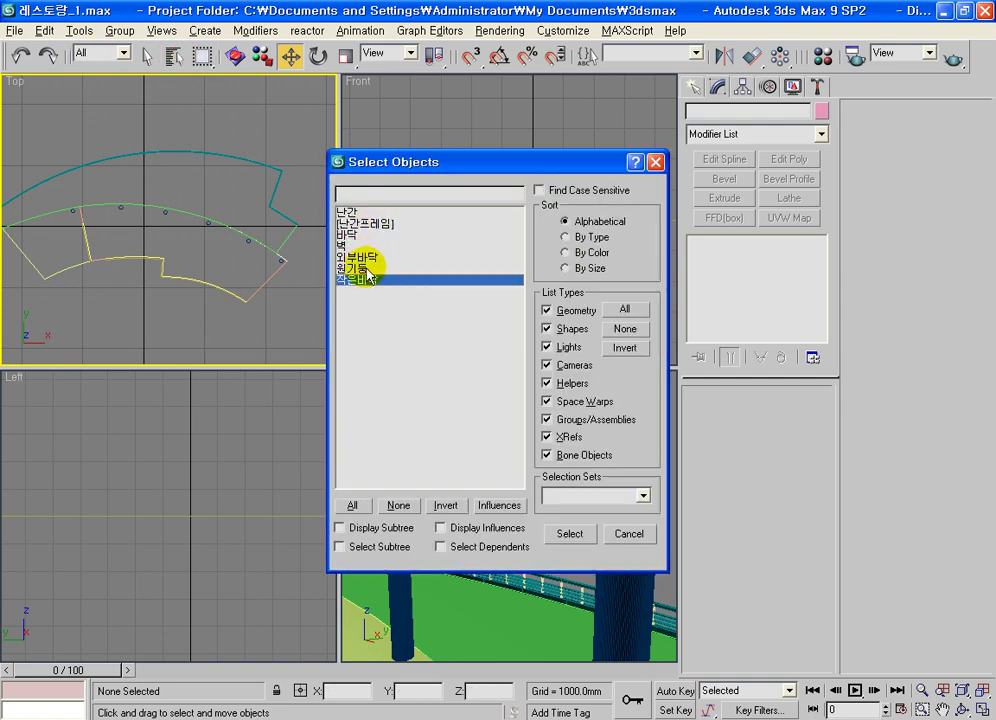
# Add 바닥 to 작은바닥, copy both floor pieces, and isolate the copies with Alt+Q
pyautogui.keyDown('ctrl'); pyautogui.click(358, 235); pyautogui.keyUp('ctrl')
pyautogui.click(569, 534)
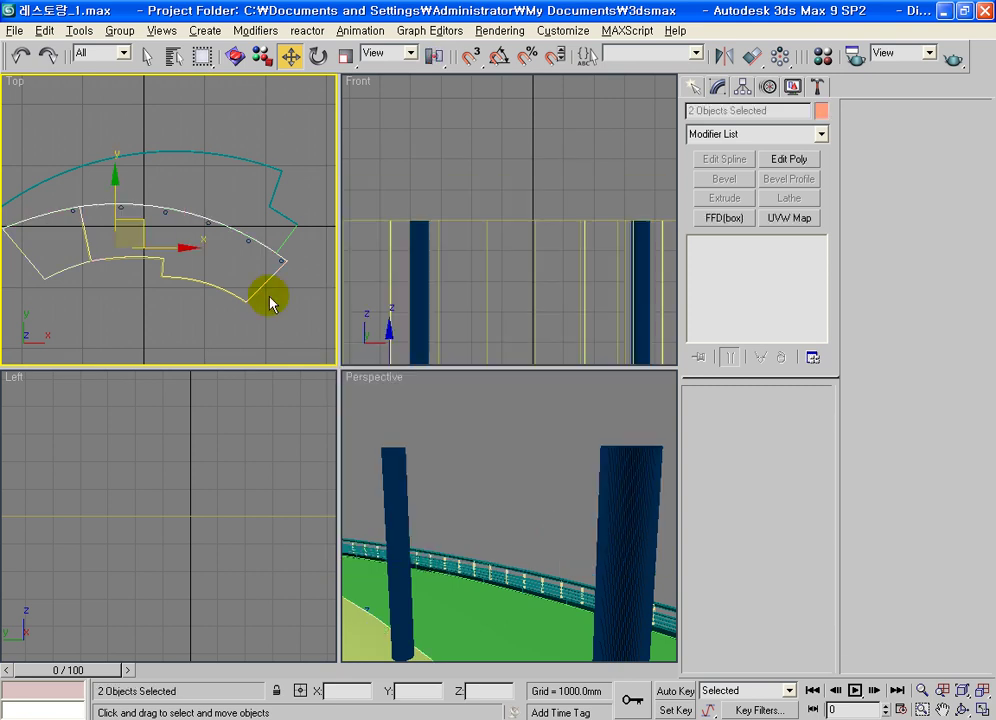
pyautogui.hotkey('ctrl', 'v')
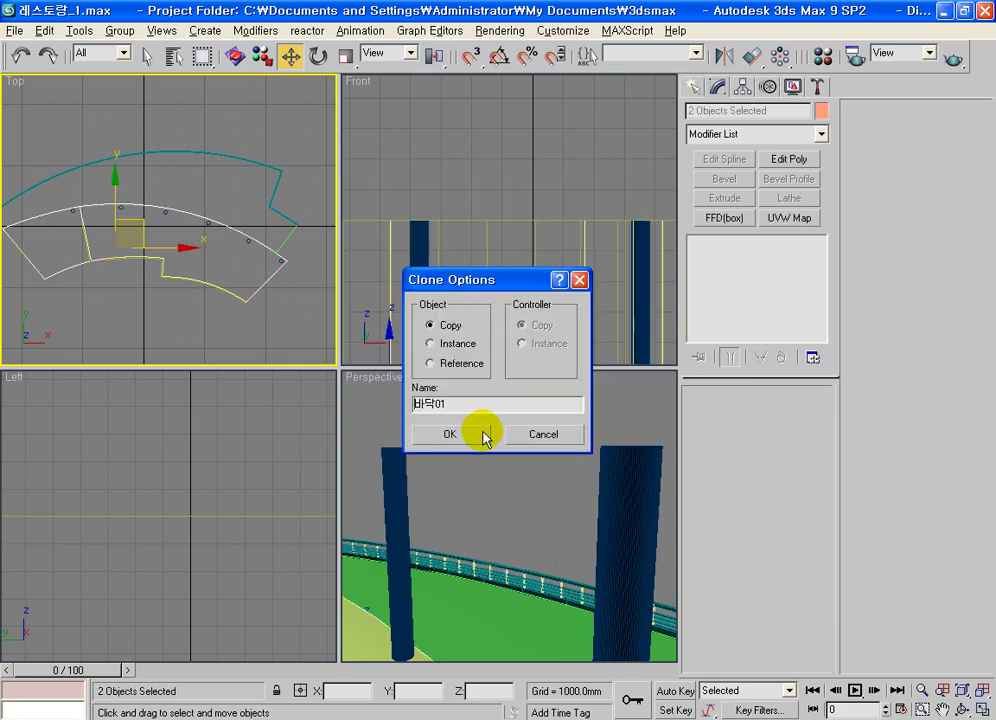
pyautogui.click(480, 434)
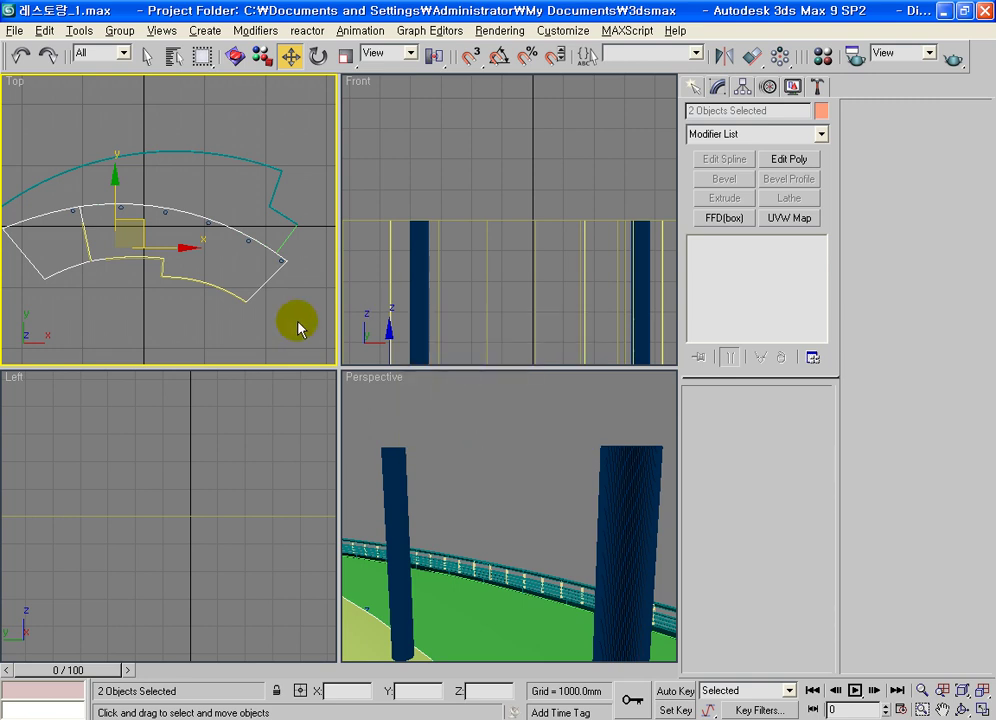
pyautogui.hotkey('alt', 'q')
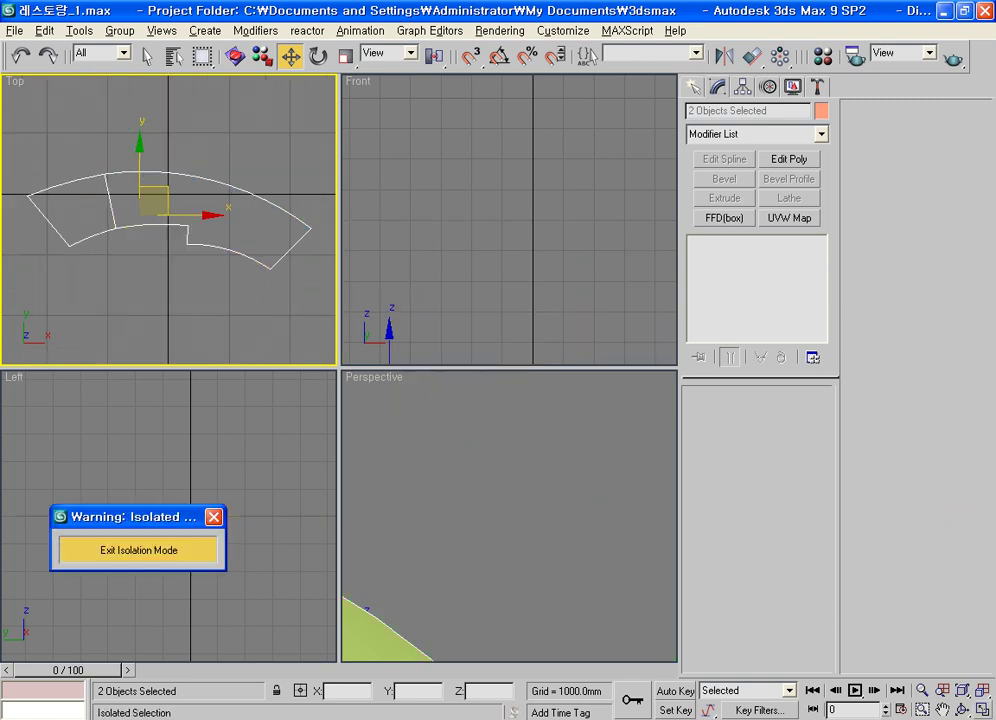
# Maximize the Top view and rename the larger floor copy to 유리
pyautogui.click(982, 707)
pyautogui.moveTo(605, 474); pyautogui.dragTo(611, 427, button='middle')
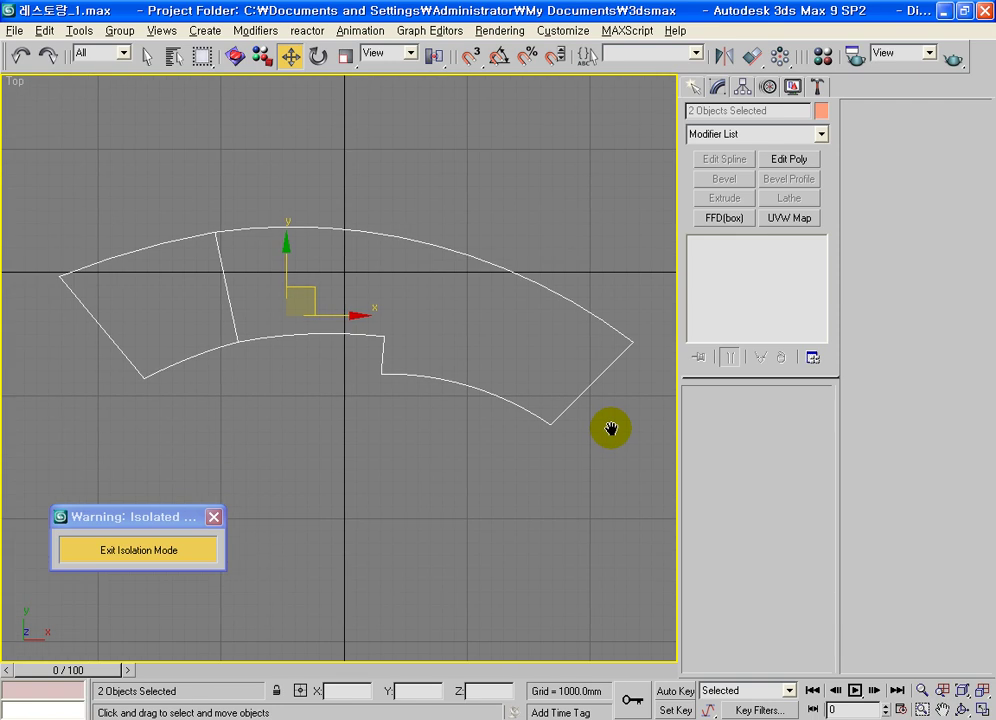
pyautogui.click(393, 485)
pyautogui.click(415, 380)
pyautogui.click(722, 113)
pyautogui.write('ㅂㅏ')
pyautogui.press('BackSpace')
pyautogui.press('BackSpace')
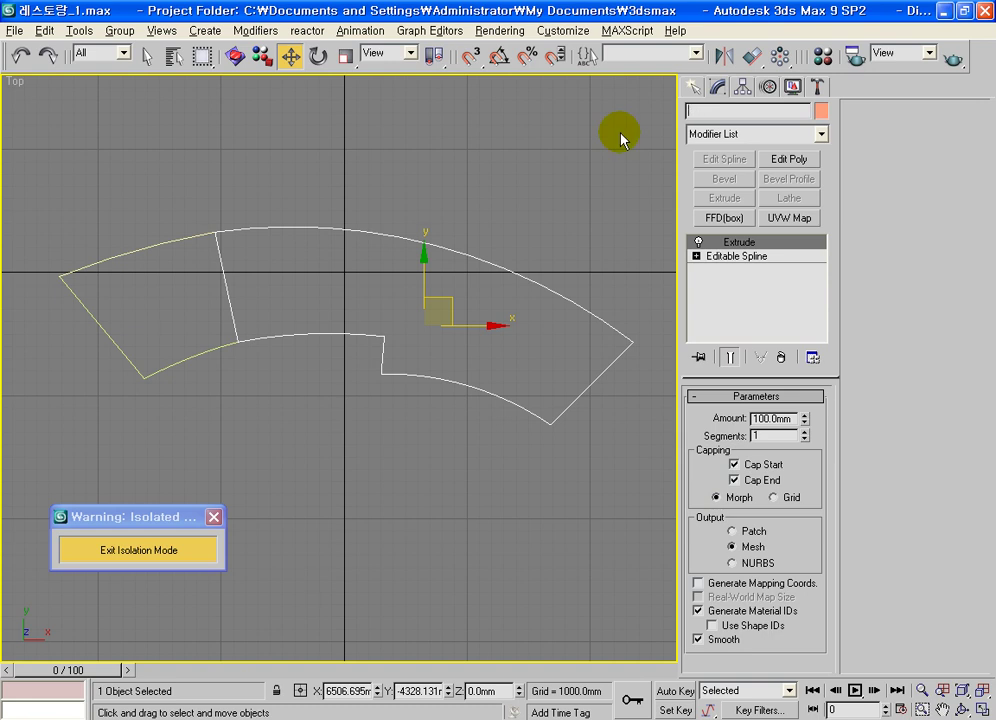
pyautogui.write('ㅠㄹㅣ')
# Remove the Extrude modifier from 유리 and 작은바닥01, then reselect 유리
pyautogui.click(781, 357)
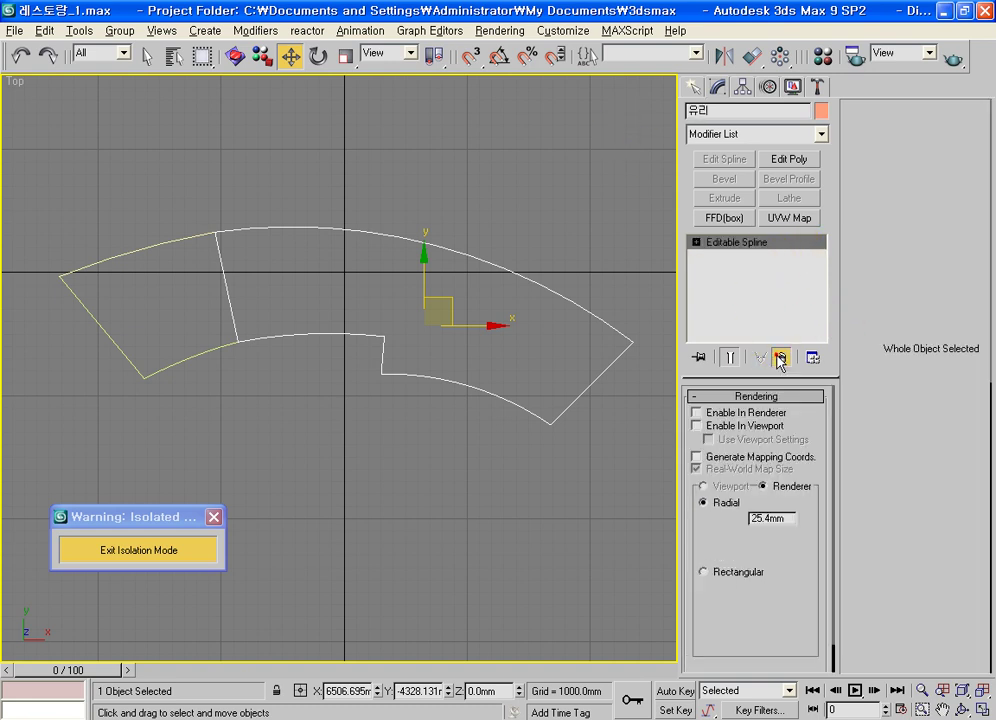
pyautogui.click(198, 352)
pyautogui.click(779, 357)
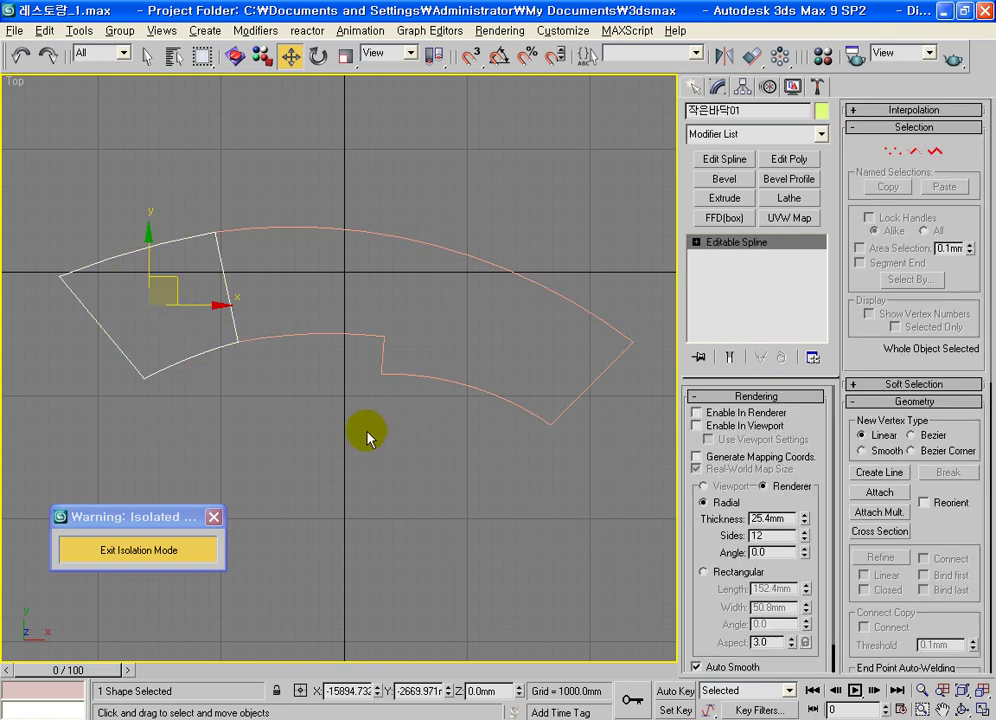
pyautogui.click(366, 433)
pyautogui.click(430, 379)
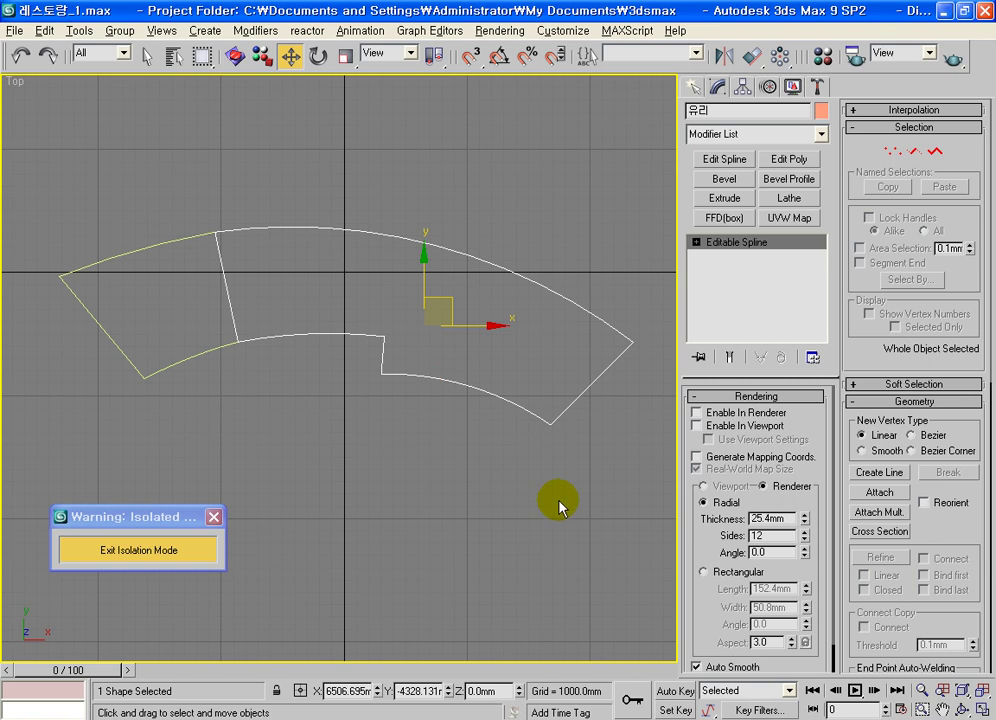
# Attach the 작은바닥01 outline into the 유리 spline
pyautogui.click(879, 492)
pyautogui.click(220, 348)
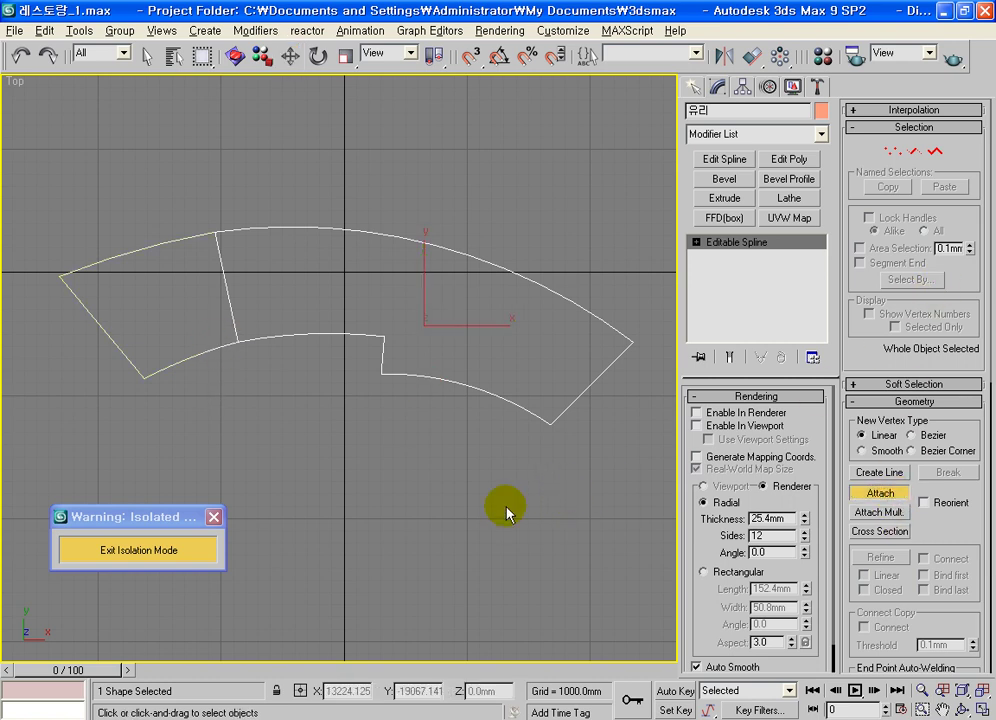
pyautogui.click(879, 492)
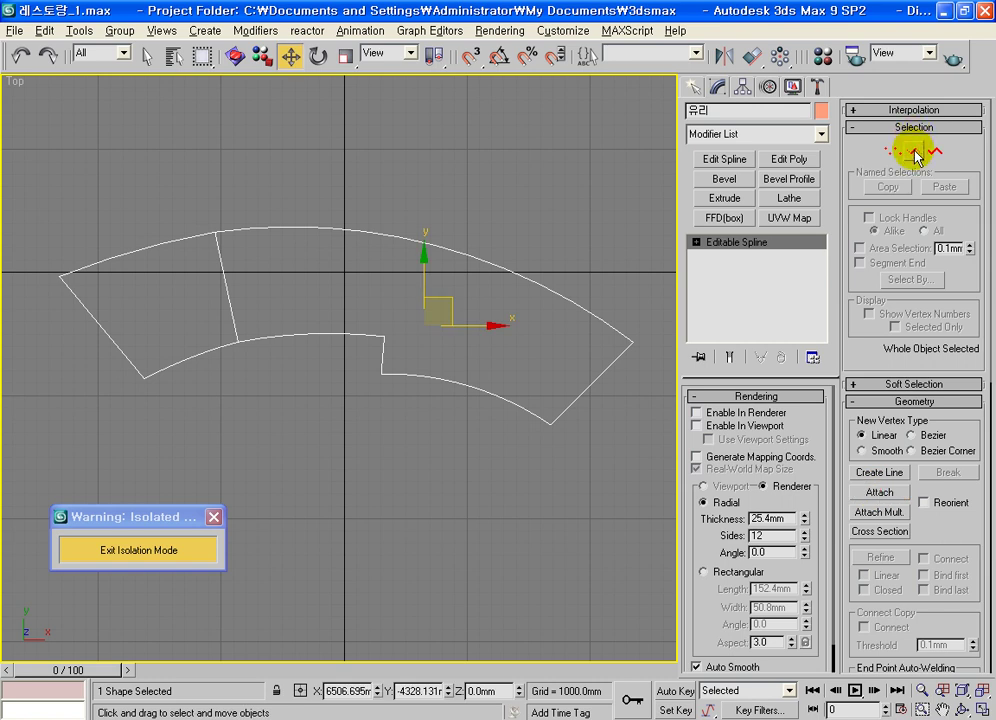
# Delete the shared edge and inner curve segments, leaving only the outer facade line
pyautogui.click(913, 151)
pyautogui.moveTo(252, 272); pyautogui.dragTo(205, 300)
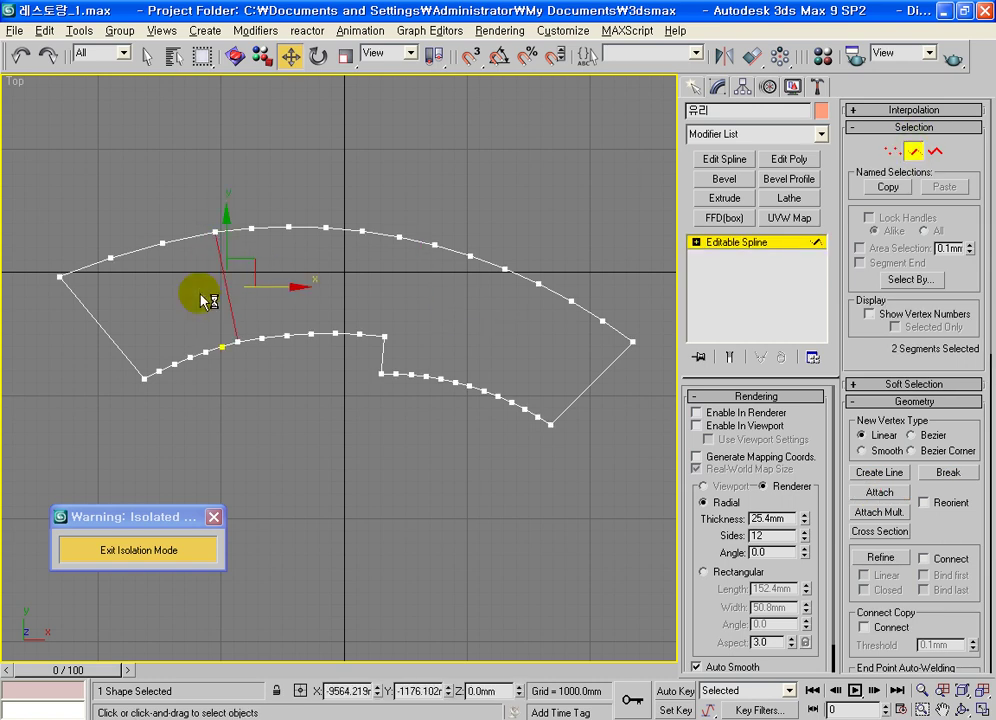
pyautogui.press('Delete')
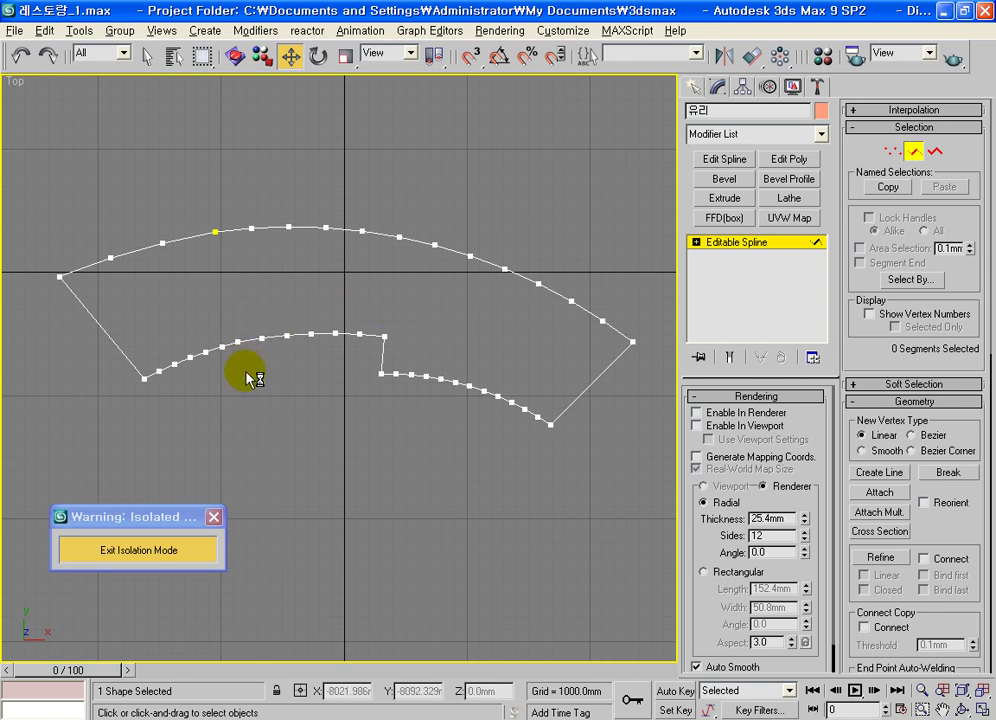
pyautogui.moveTo(236, 368); pyautogui.dragTo(445, 282)
pyautogui.press('Delete')
pyautogui.moveTo(341, 449); pyautogui.dragTo(522, 307)
pyautogui.press('Delete')
pyautogui.moveTo(485, 484); pyautogui.dragTo(571, 362)
pyautogui.press('Delete')
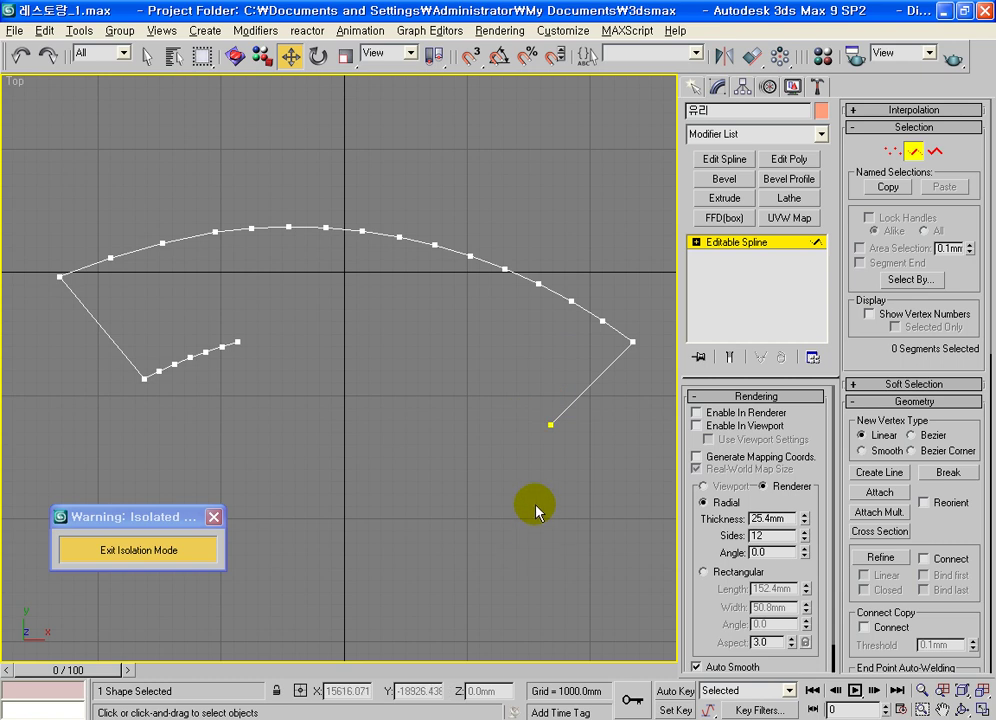
pyautogui.click(893, 151)
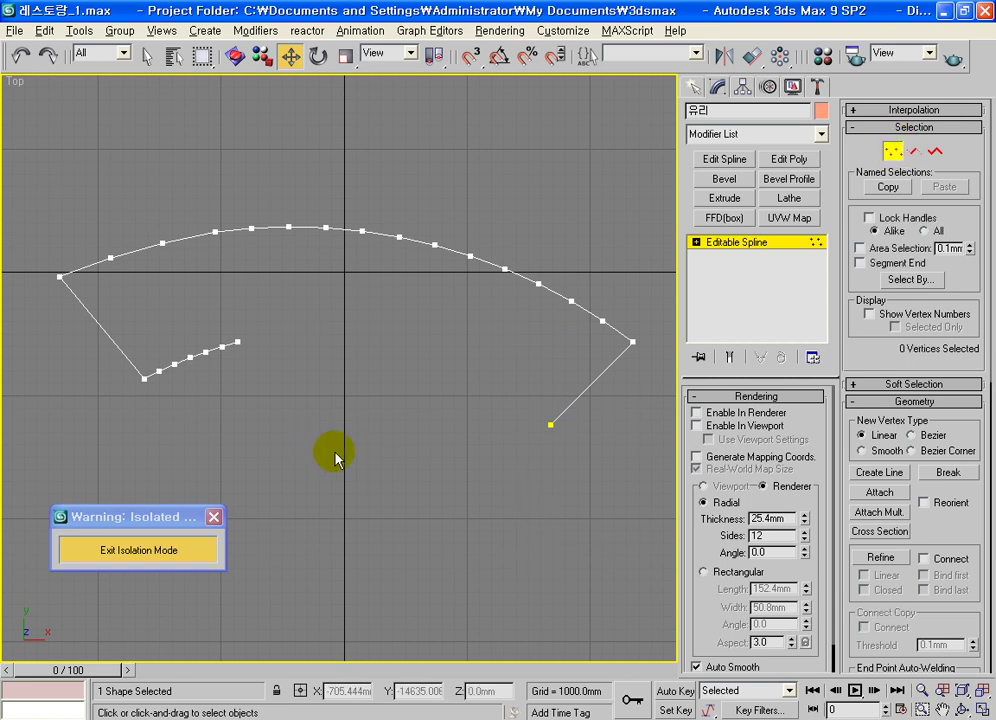
pyautogui.moveTo(212, 230)
pyautogui.mouseDown()
pyautogui.moveTo(538, 442)
pyautogui.moveTo(240, 218)
pyautogui.mouseUp()
pyautogui.moveTo(55, 268)
pyautogui.mouseDown()
pyautogui.moveTo(137, 371)
pyautogui.moveTo(48, 281)
pyautogui.mouseUp()
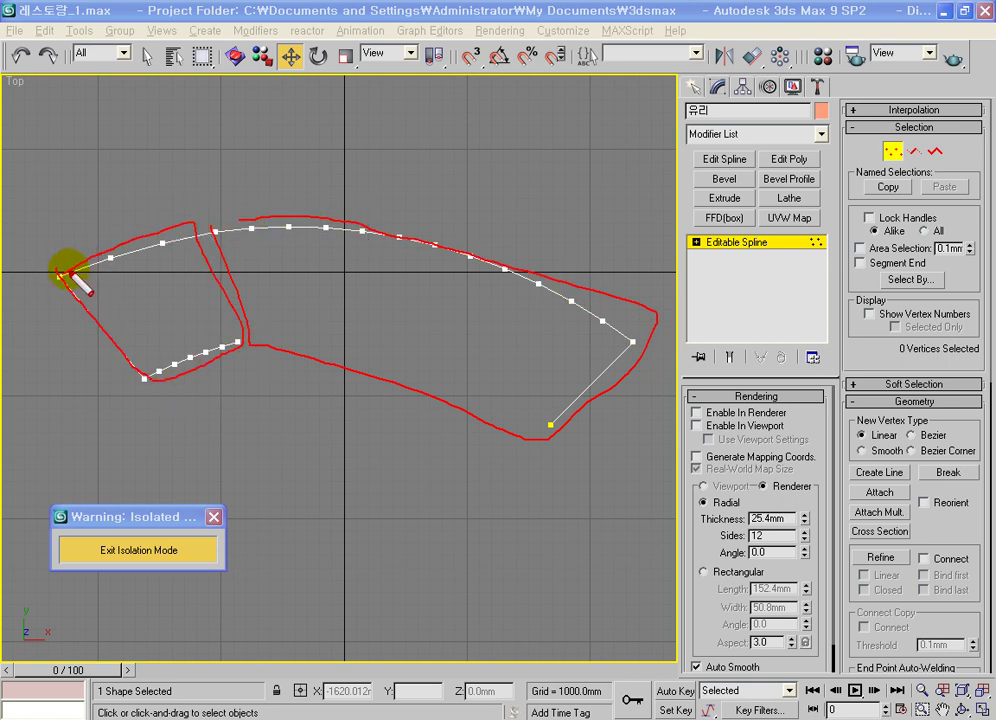
pyautogui.moveTo(212, 224); pyautogui.dragTo(232, 318)
pyautogui.moveTo(263, 269); pyautogui.dragTo(170, 297)
pyautogui.hotkey('ctrl', 'z')
pyautogui.rightClick(318, 143)
pyautogui.click(362, 186)
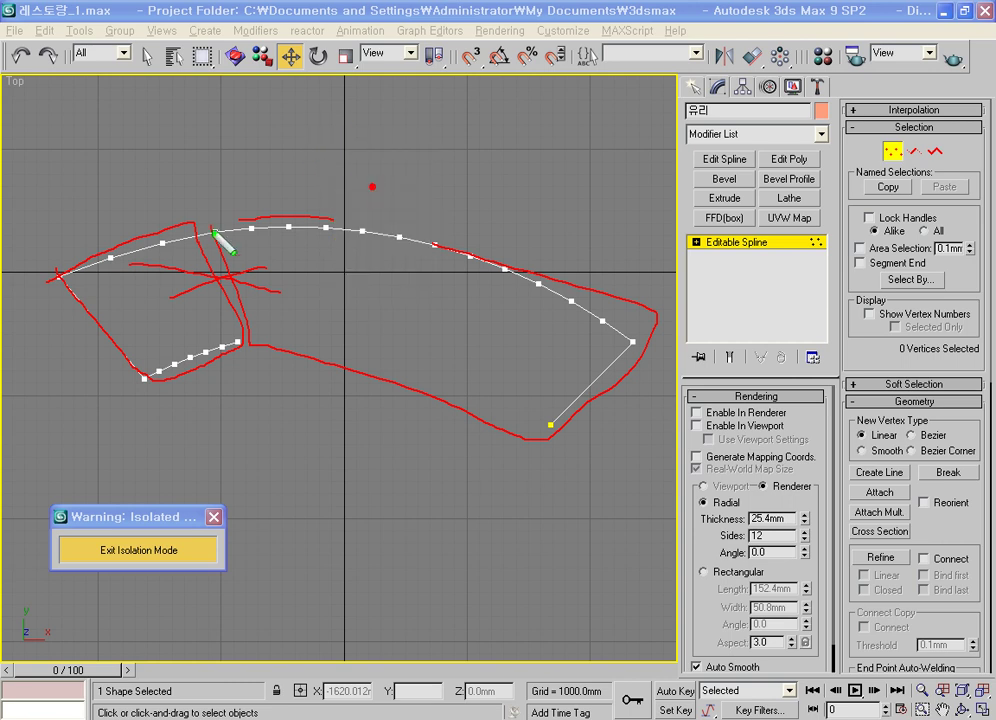
pyautogui.moveTo(180, 222); pyautogui.dragTo(178, 229)
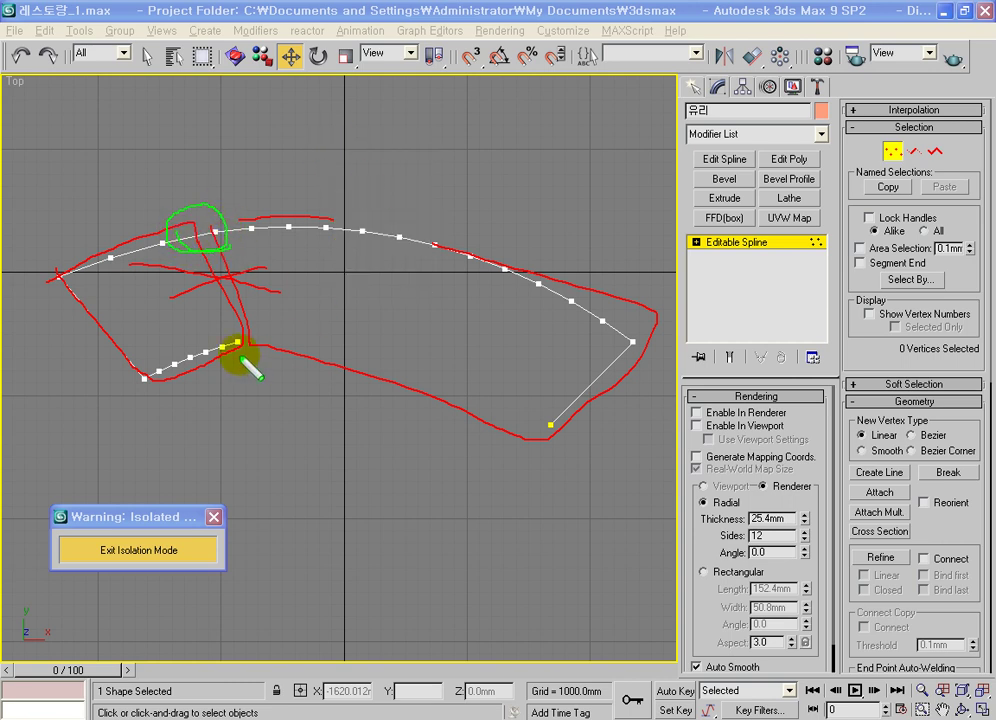
pyautogui.moveTo(237, 328); pyautogui.dragTo(276, 327)
pyautogui.moveTo(205, 222); pyautogui.dragTo(201, 241)
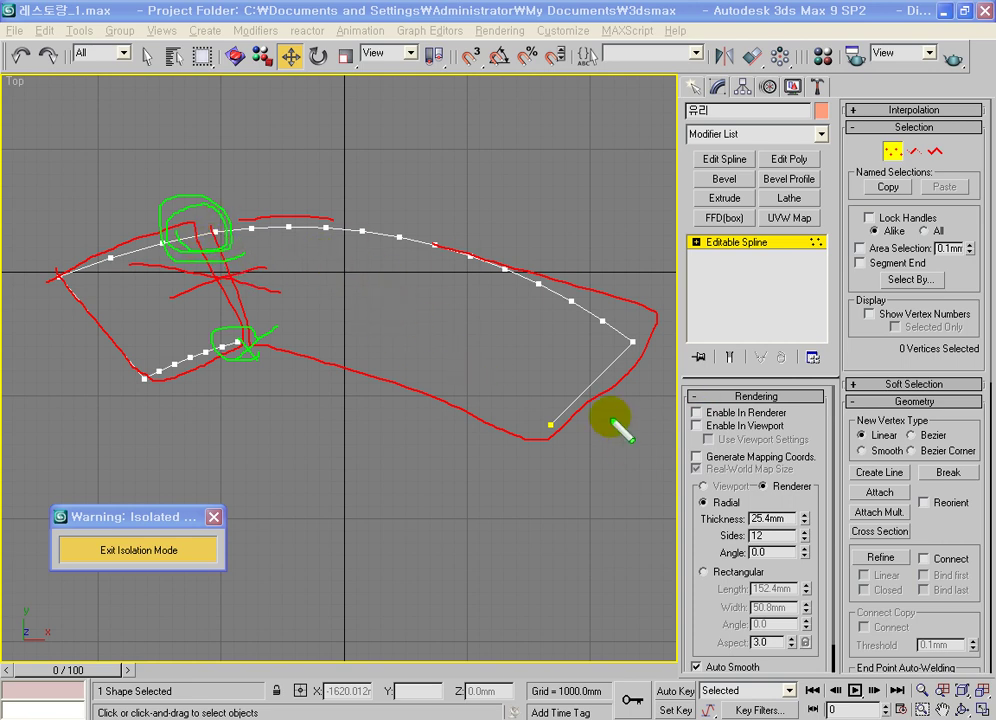
pyautogui.press('Escape')
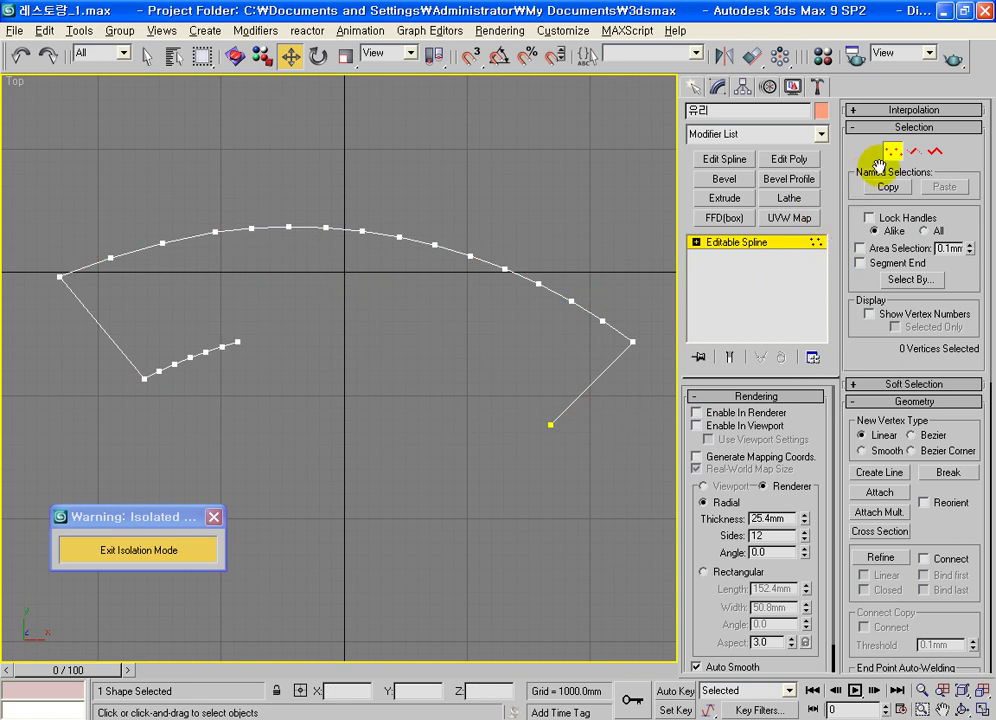
# Weld all 유리 vertices at 50mm to merge the duplicate, then switch to Spline level
pyautogui.hotkey('ctrl', 'a')
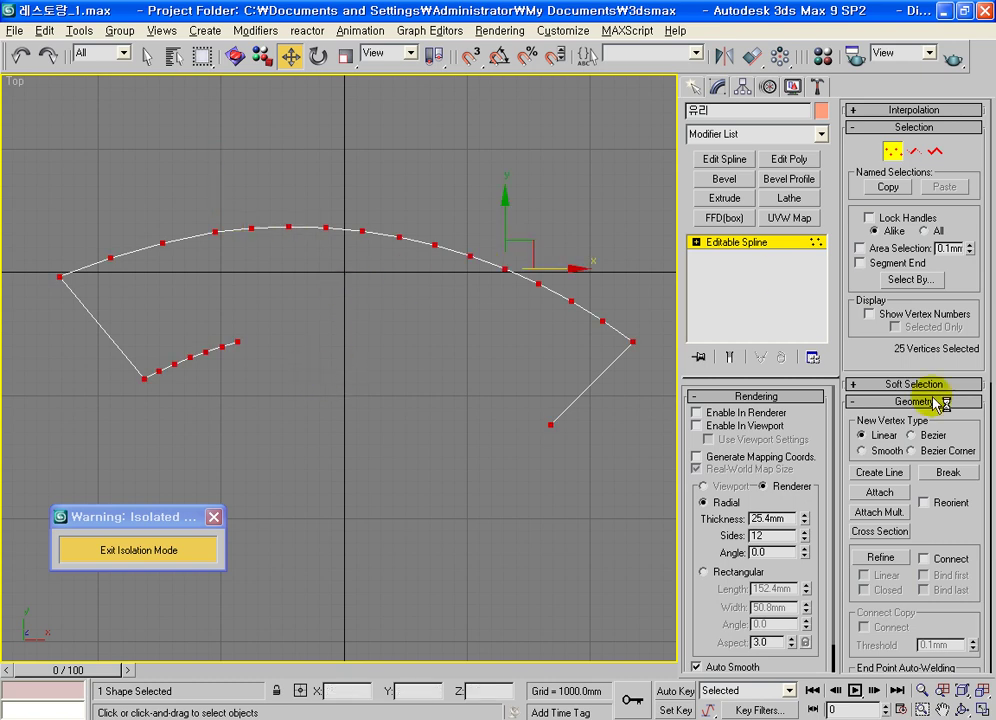
pyautogui.moveTo(985, 524); pyautogui.dragTo(840, 208)
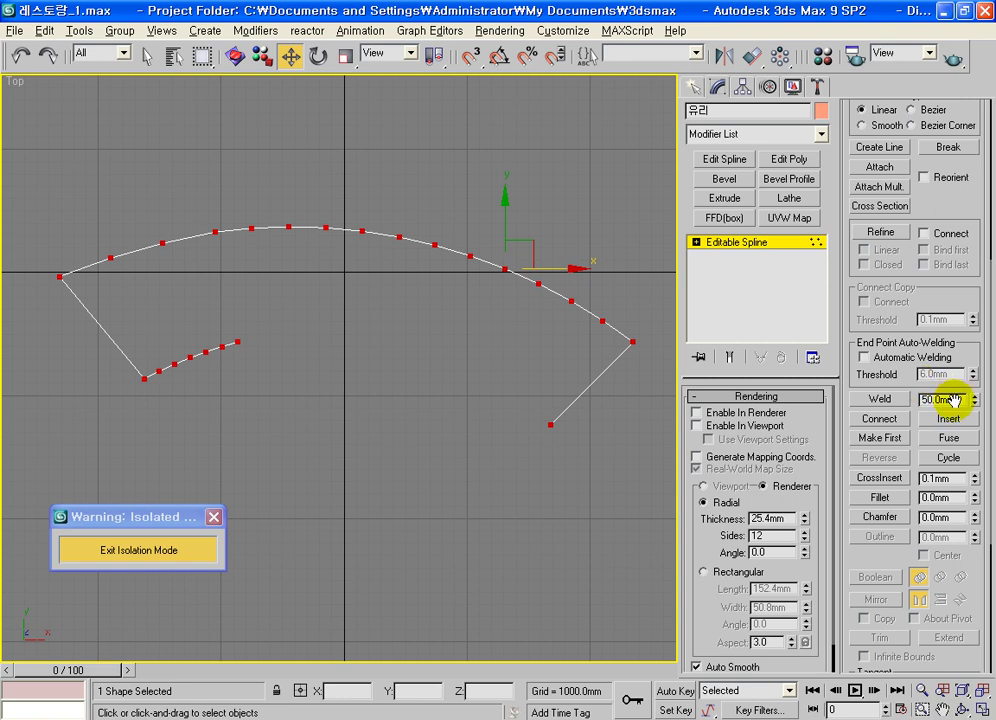
pyautogui.click(880, 399)
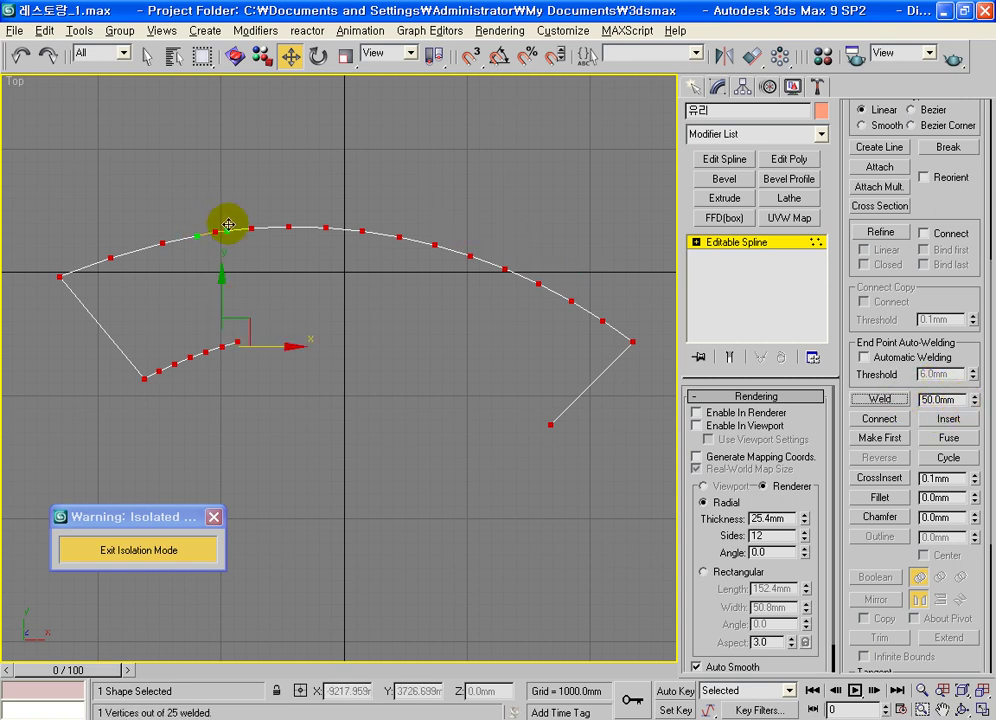
pyautogui.click(730, 242)
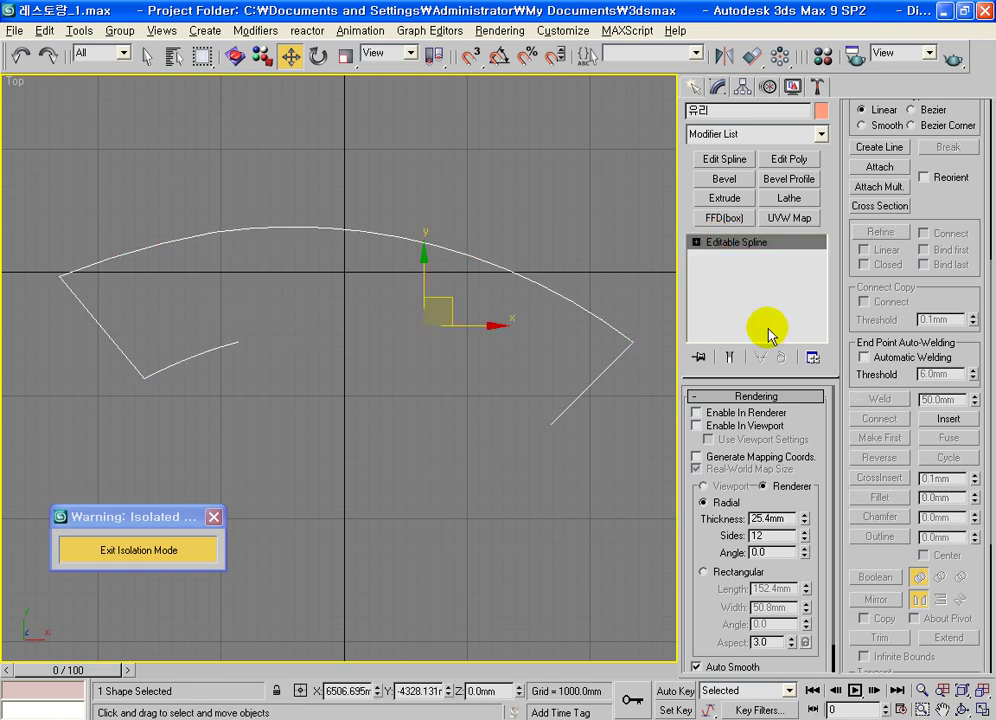
pyautogui.click(697, 242)
pyautogui.click(728, 284)
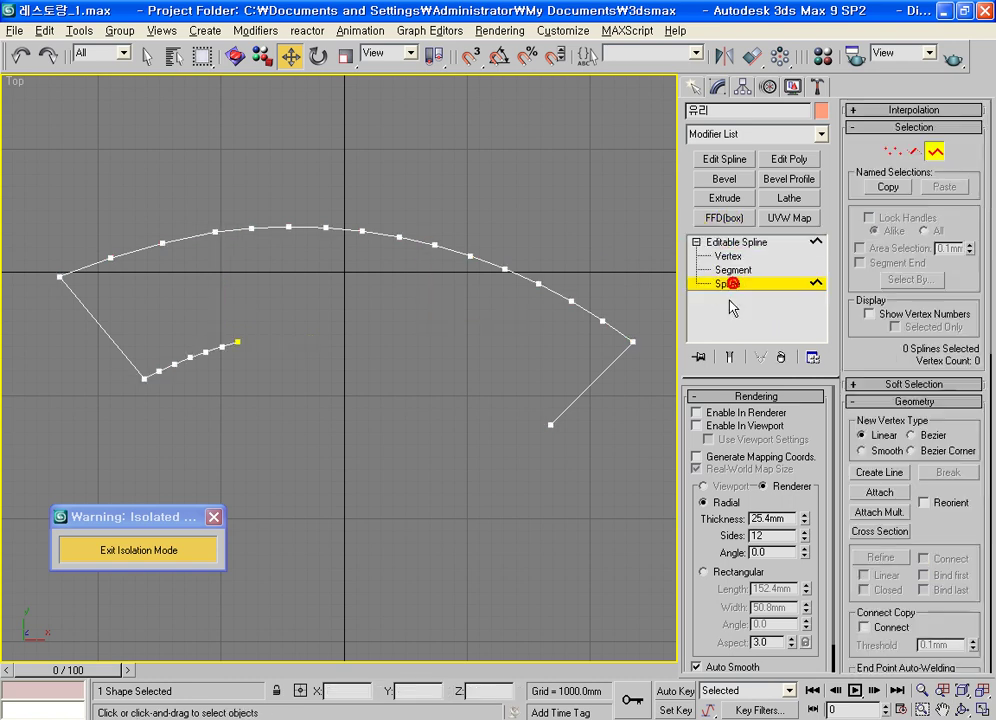
# Apply an outline of 20 to the facade spline
pyautogui.click(584, 398)
pyautogui.moveTo(883, 507)
pyautogui.mouseDown()
pyautogui.moveTo(920, 296)
pyautogui.moveTo(958, 170)
pyautogui.mouseUp()
pyautogui.doubleClick(949, 442)
pyautogui.write('20')
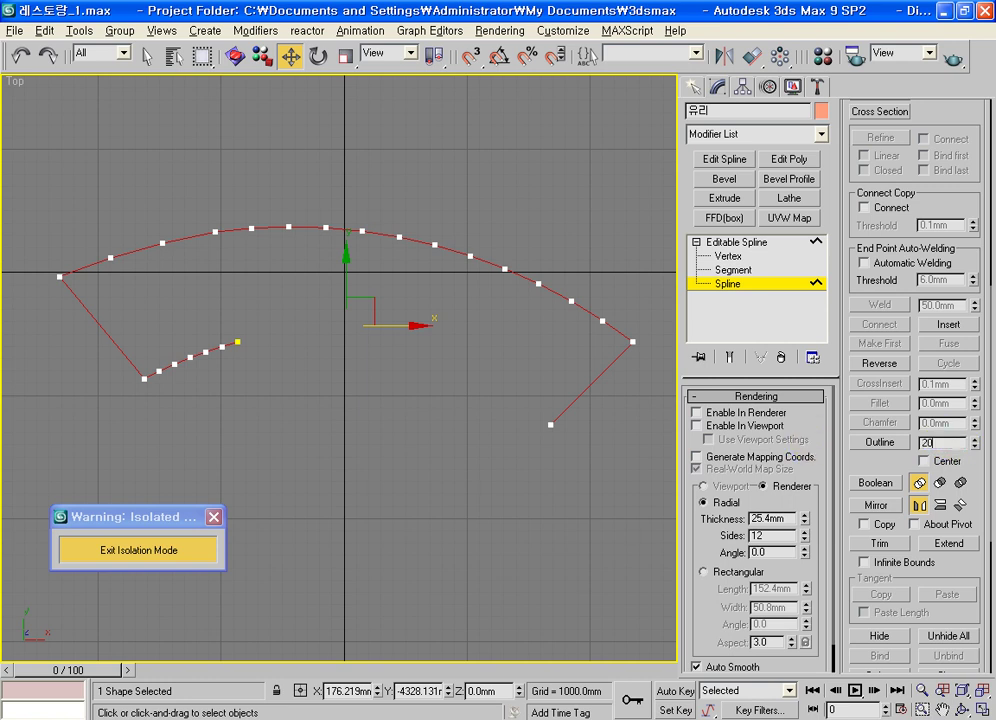
pyautogui.press('Return')
# Add an Extrude of 6100mm to the 유리 spline and reselect it
pyautogui.click(705, 283)
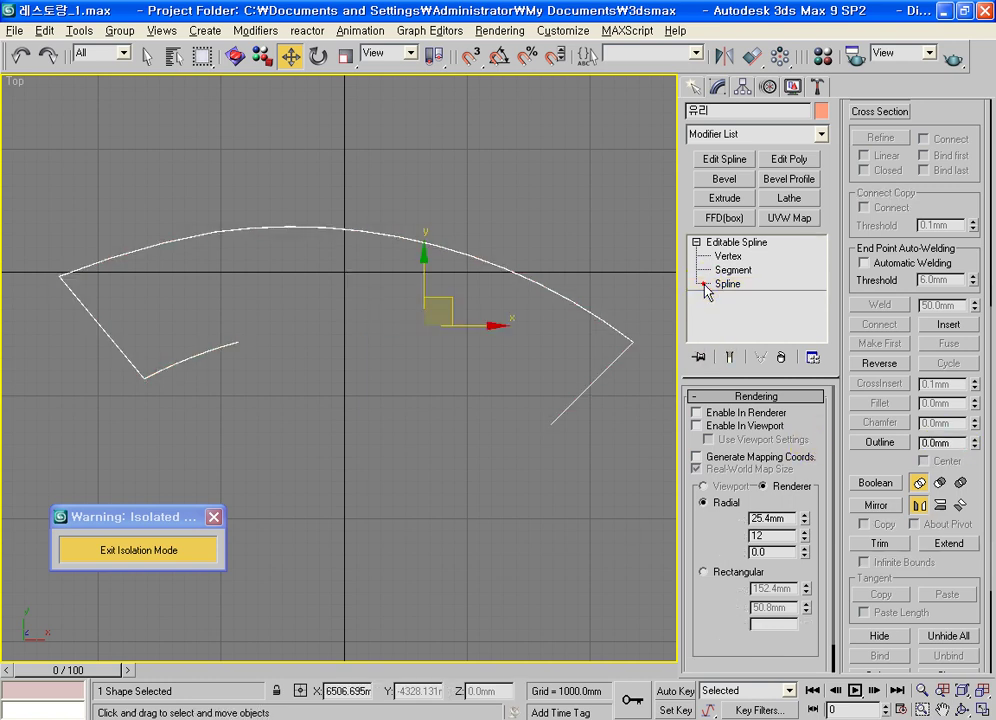
pyautogui.click(729, 200)
pyautogui.click(752, 418)
pyautogui.write('6100.0mm')
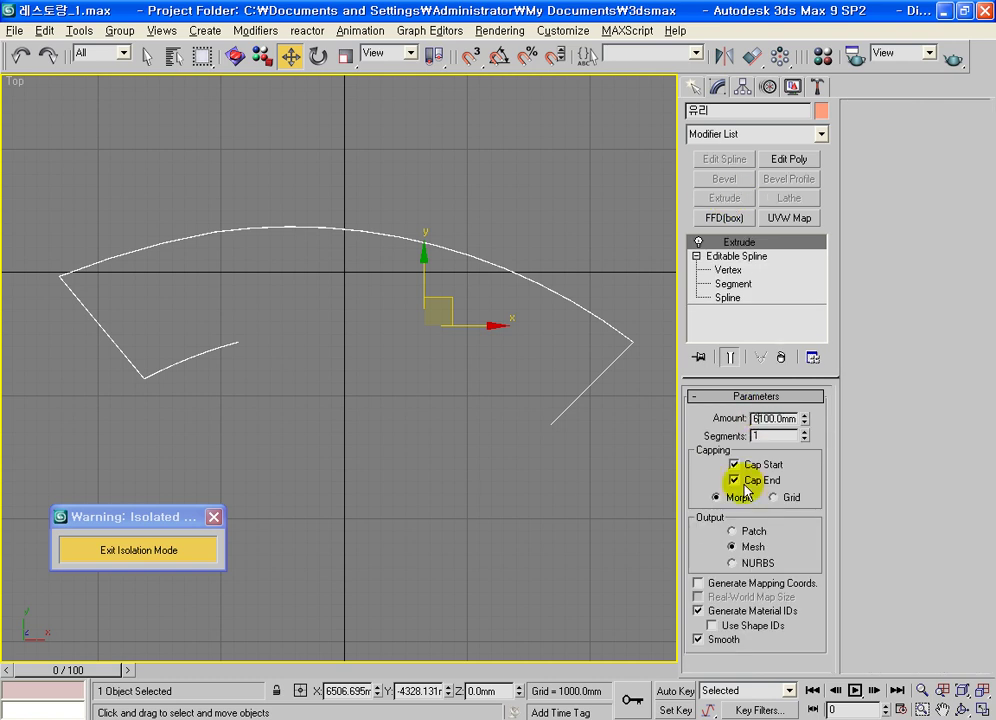
pyautogui.click(654, 424)
pyautogui.click(596, 377)
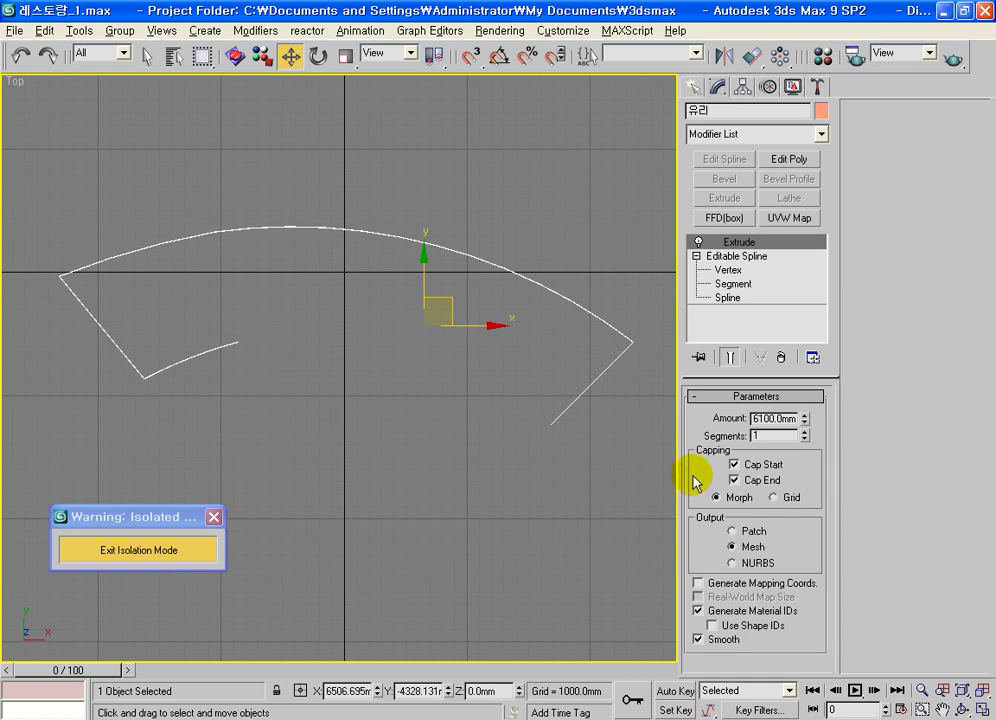
# Clone 유리 in place as an independent copy named 창프레임
pyautogui.hotkey('ctrl', 'v')
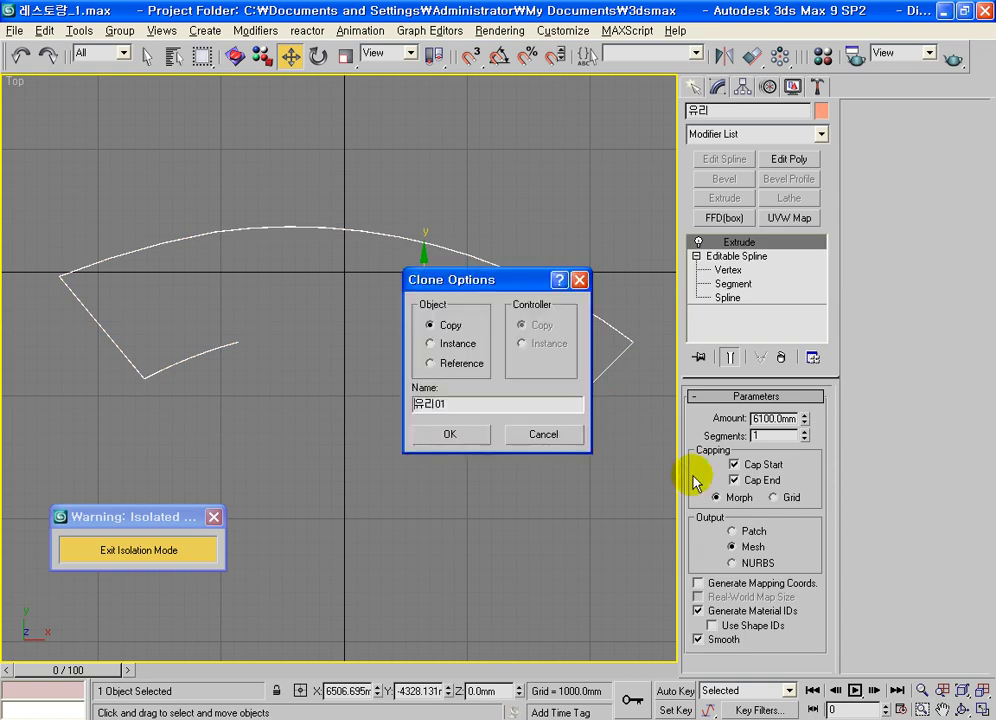
pyautogui.doubleClick(447, 404)
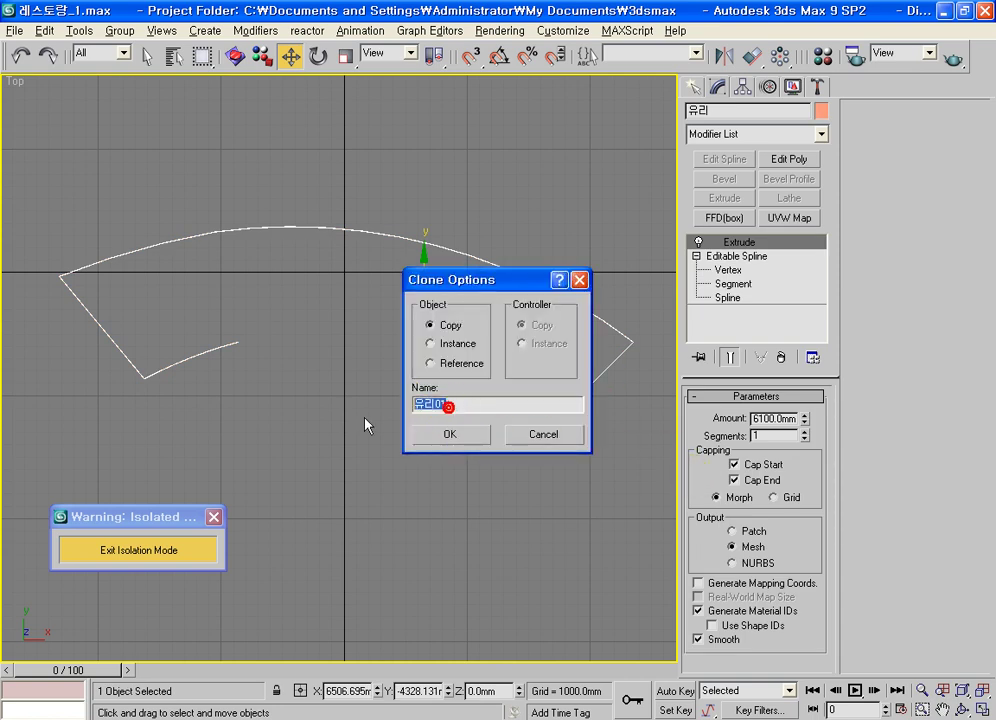
pyautogui.write('ㅠ')
pyautogui.press('BackSpace')
pyautogui.write('창프렘')
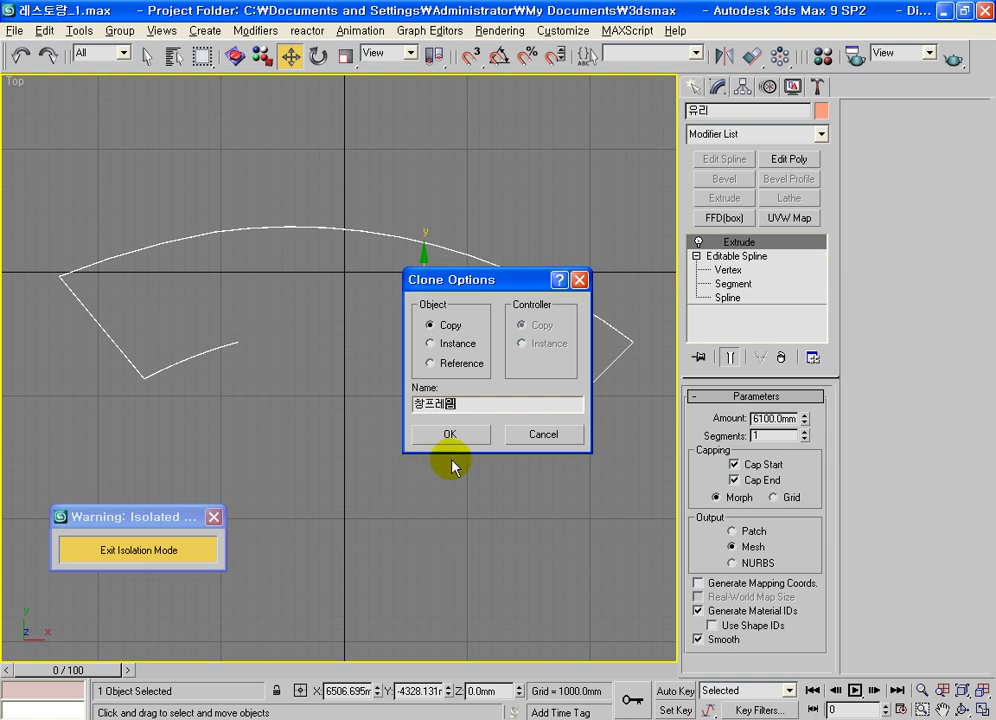
pyautogui.click(468, 433)
pyautogui.moveTo(627, 381); pyautogui.dragTo(621, 425, button='middle')
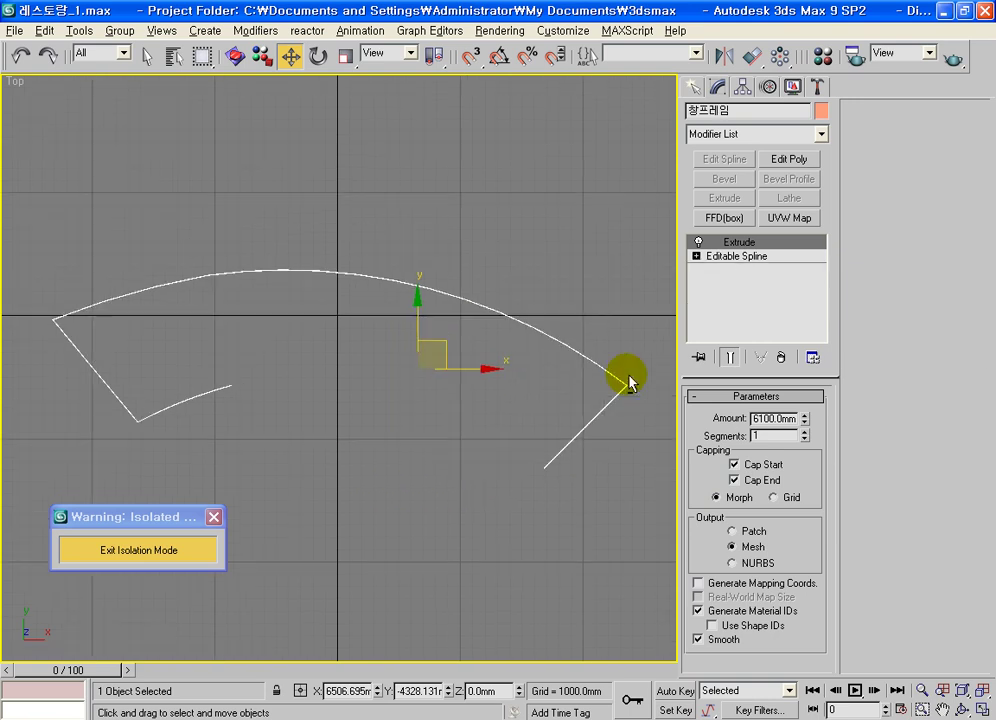
# Delete 창프레임's Extrude modifier and inspect its outline segments
pyautogui.click(781, 357)
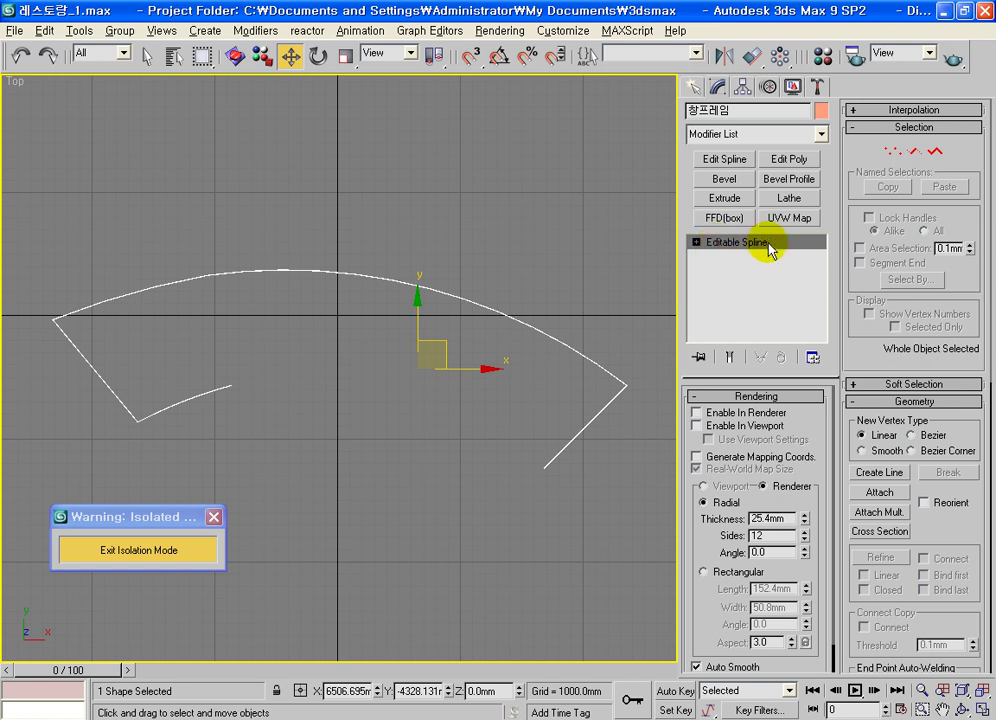
pyautogui.click(913, 153)
pyautogui.moveTo(522, 493); pyautogui.dragTo(622, 455)
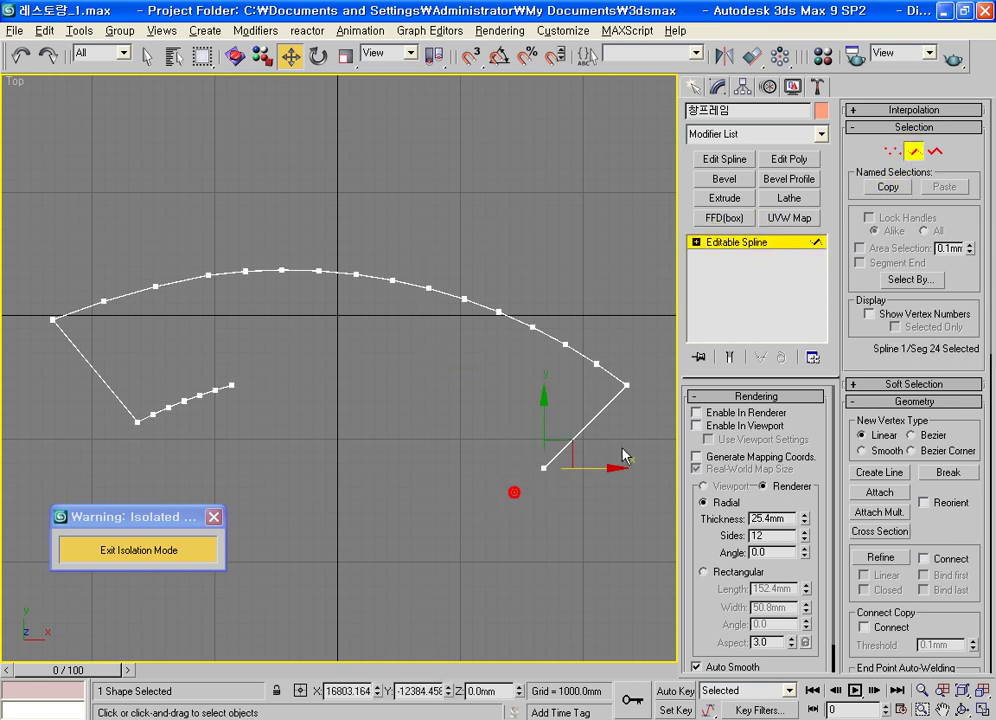
pyautogui.click(620, 455)
pyautogui.click(228, 390)
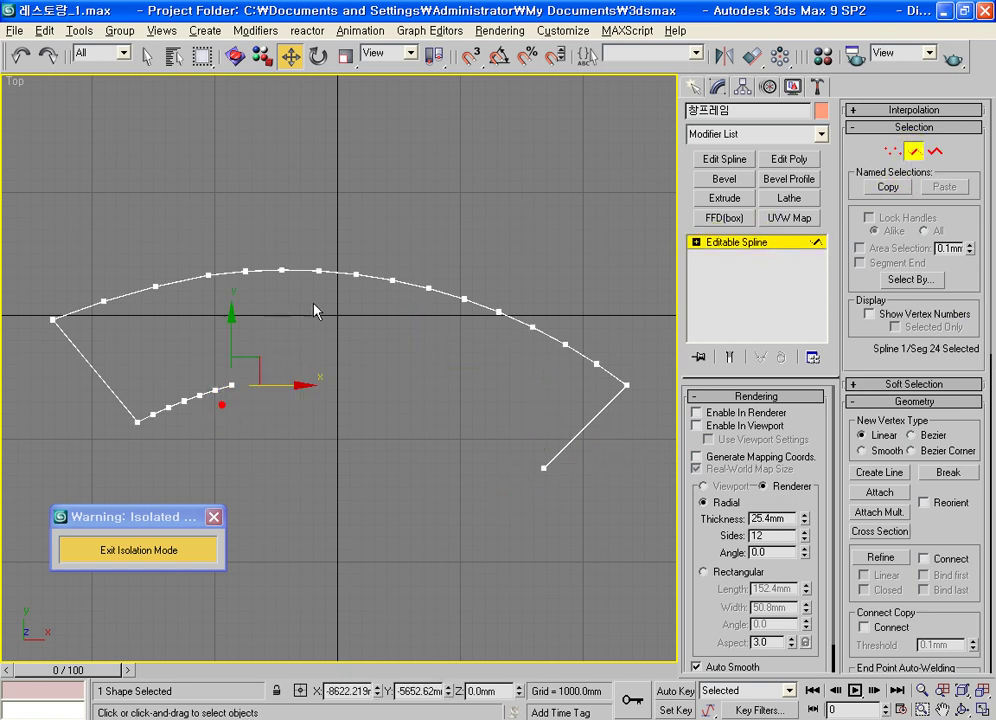
pyautogui.click(333, 345)
# Check the whole frame spline, then turn on Enable In Renderer
pyautogui.click(934, 151)
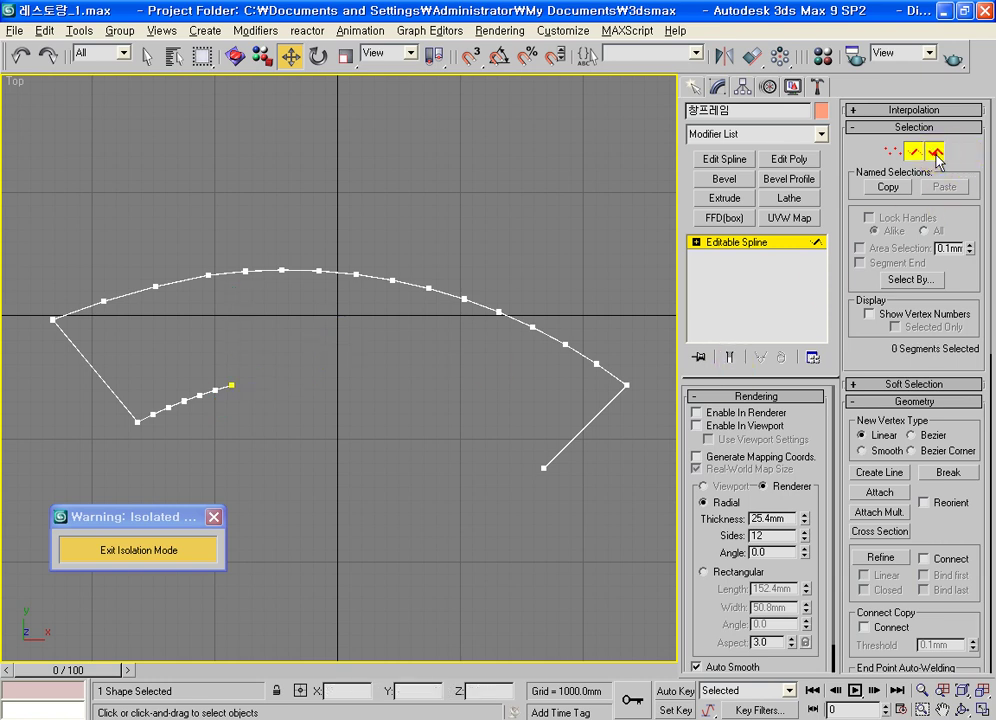
pyautogui.moveTo(615, 455); pyautogui.dragTo(505, 333, button='middle')
pyautogui.scroll(5, 505, 333)
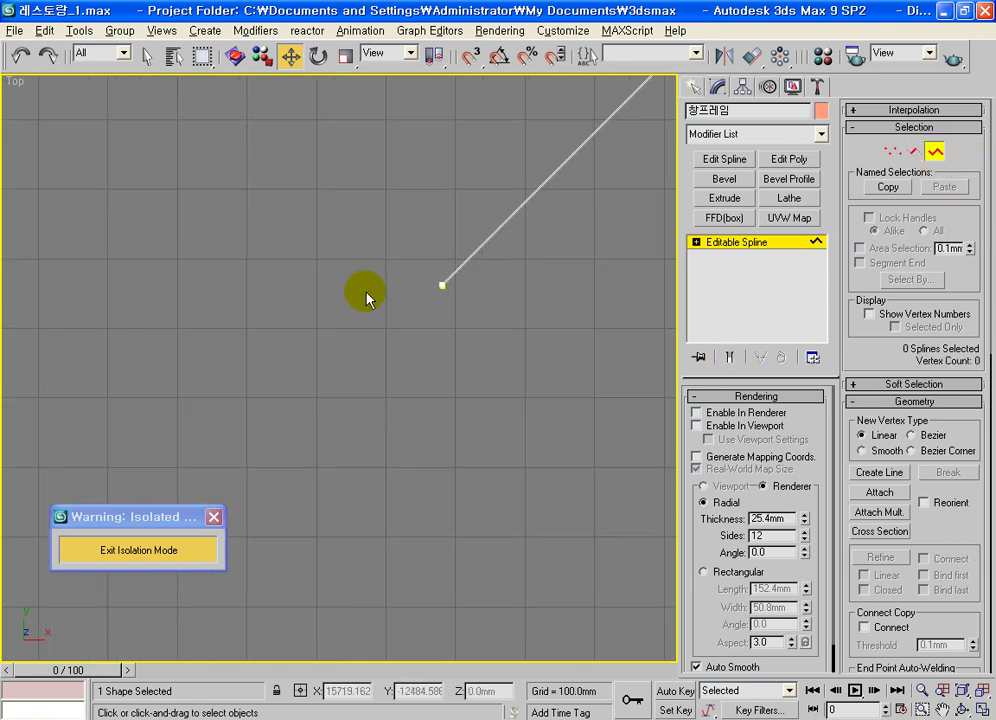
pyautogui.click(306, 240)
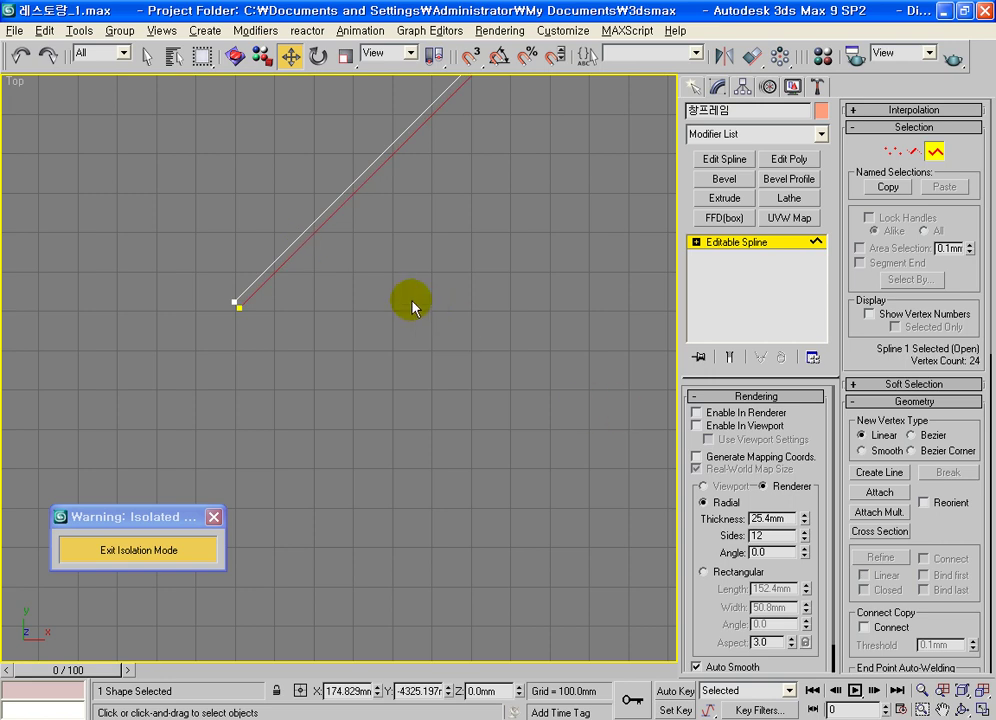
pyautogui.click(418, 374)
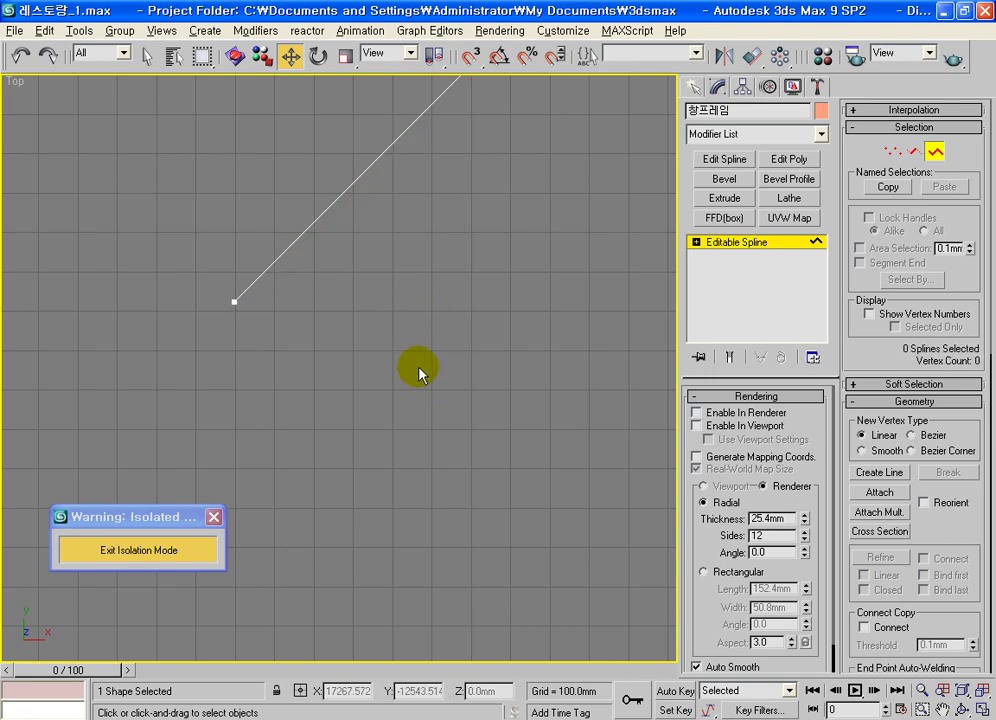
pyautogui.moveTo(430, 310); pyautogui.dragTo(542, 402, button='middle')
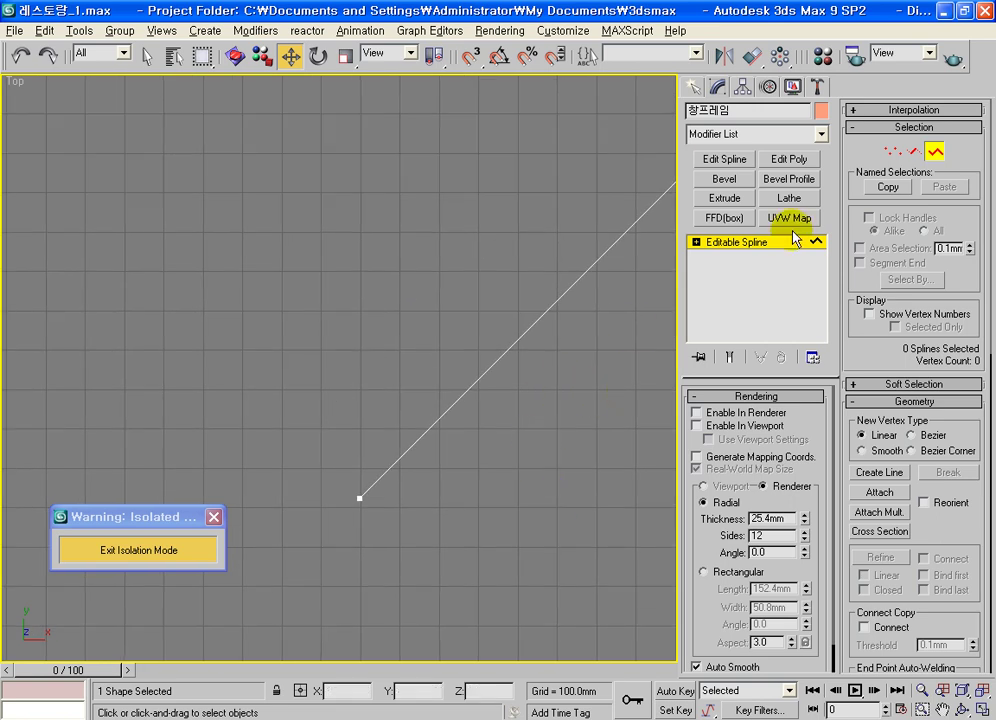
pyautogui.click(936, 152)
pyautogui.click(737, 421)
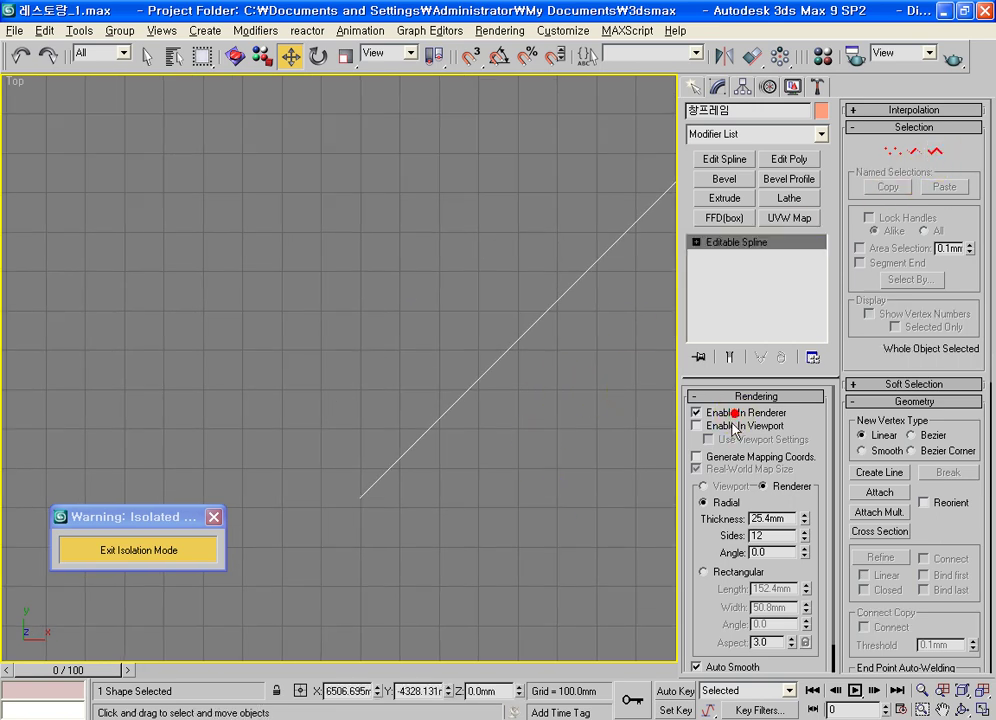
# Show 창프레임 in viewports with a rectangular 50mm × 50mm cross-section
pyautogui.click(737, 427)
pyautogui.click(706, 572)
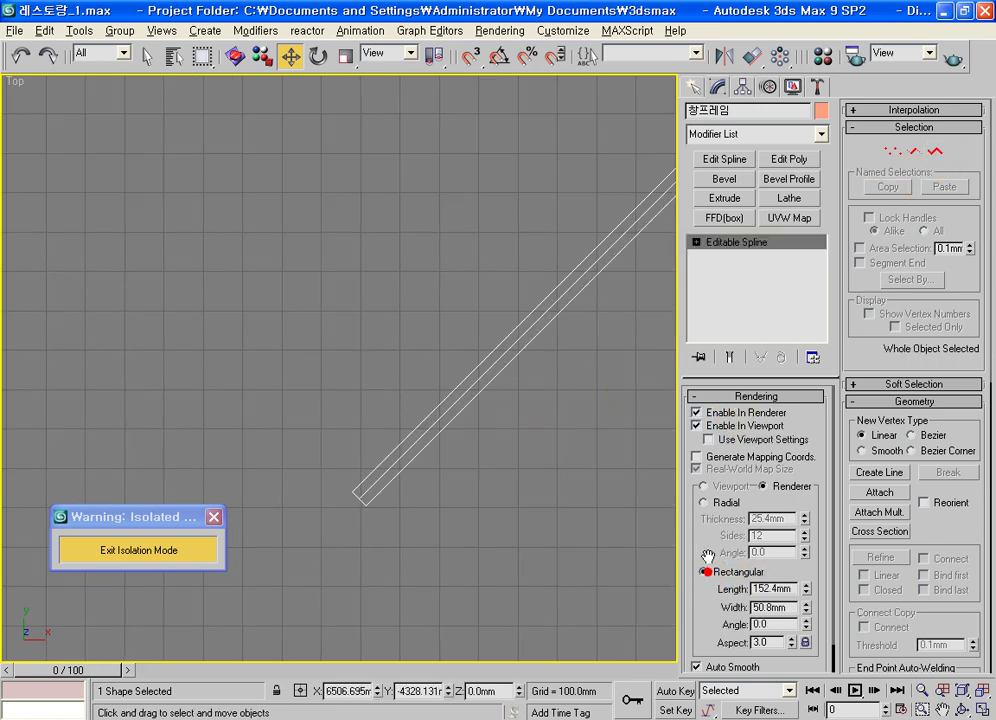
pyautogui.moveTo(707, 556); pyautogui.dragTo(710, 478)
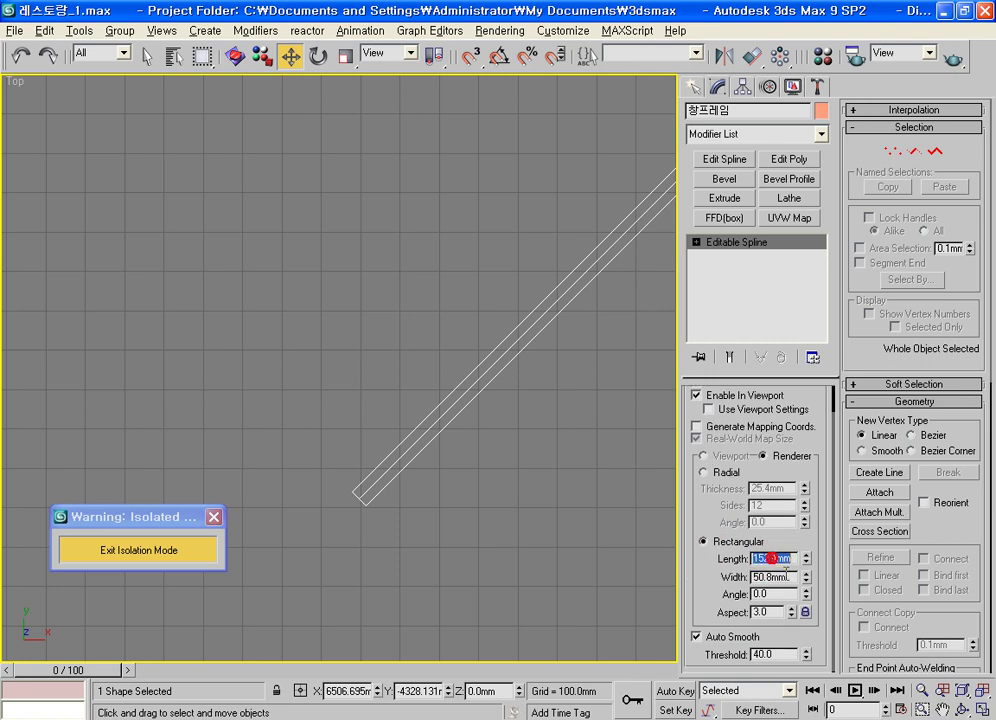
pyautogui.write('50.0')
pyautogui.press('Return')
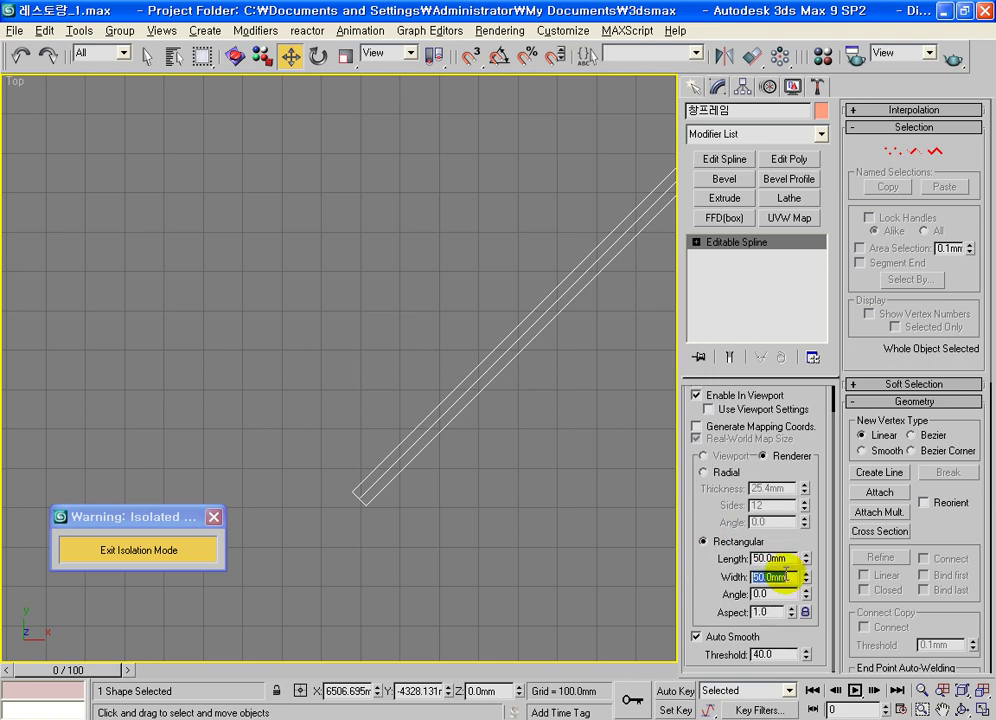
# Make 창프레임 black and exit isolation mode to reveal the whole scene
pyautogui.scroll(1, 516, 495)
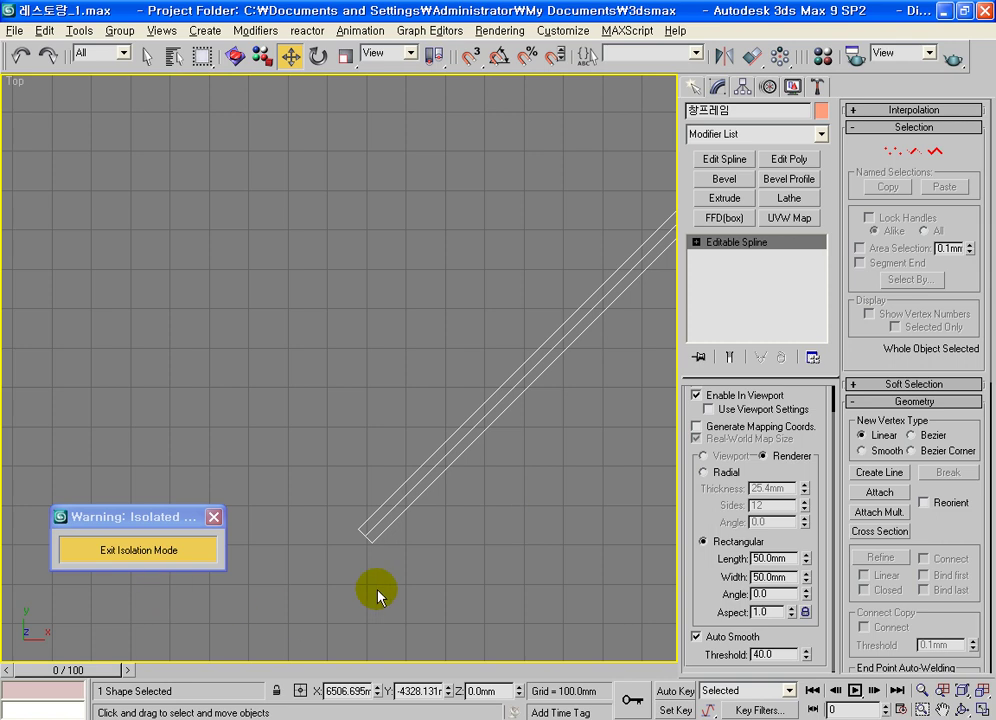
pyautogui.scroll(2, 370, 578)
pyautogui.click(820, 111)
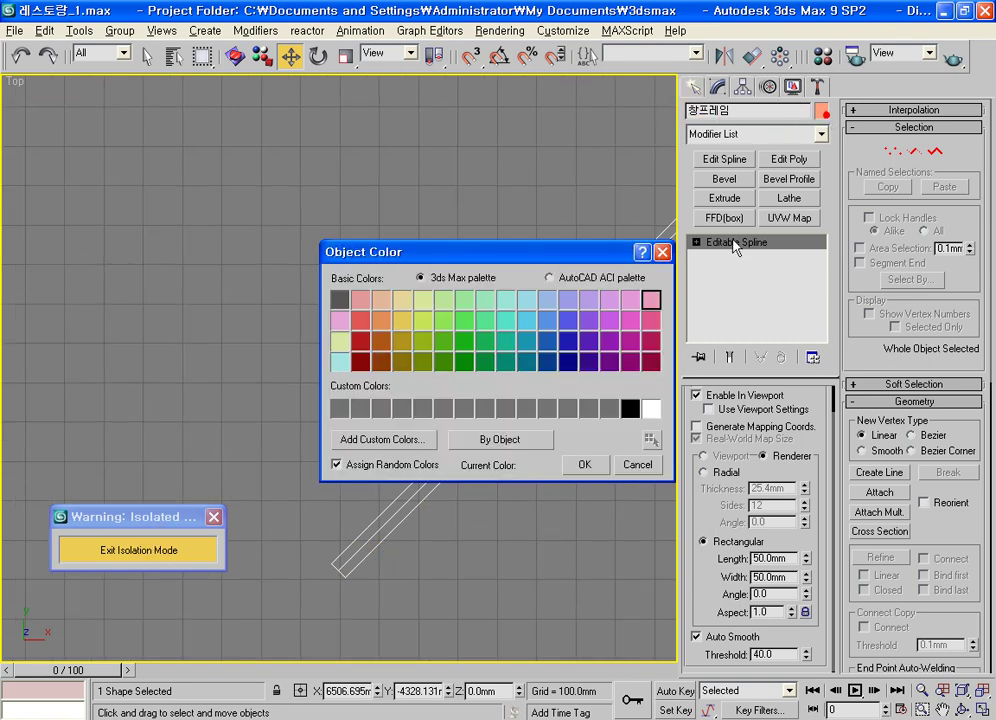
pyautogui.click(630, 408)
pyautogui.click(585, 464)
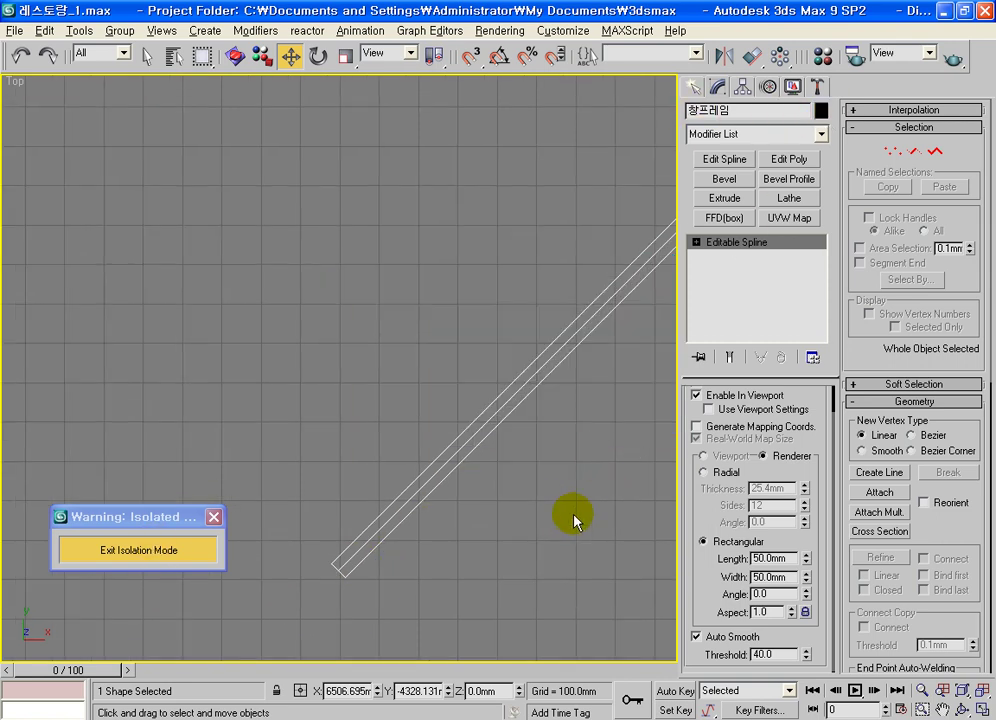
pyautogui.click(127, 567)
pyautogui.moveTo(467, 551); pyautogui.dragTo(480, 560, button='middle')
# Switch to four viewports and move 창프레임 to an absolute Z of 125mm
pyautogui.hotkey('alt', 'w')
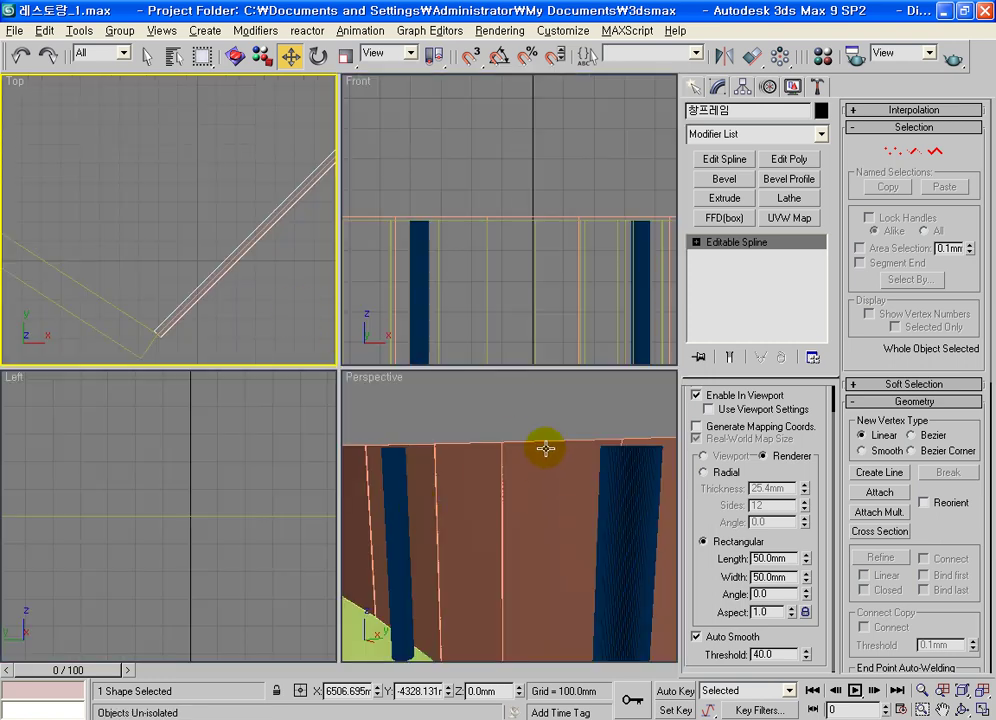
pyautogui.middleClick(543, 510)
pyautogui.moveTo(536, 349); pyautogui.dragTo(551, 174, button='middle')
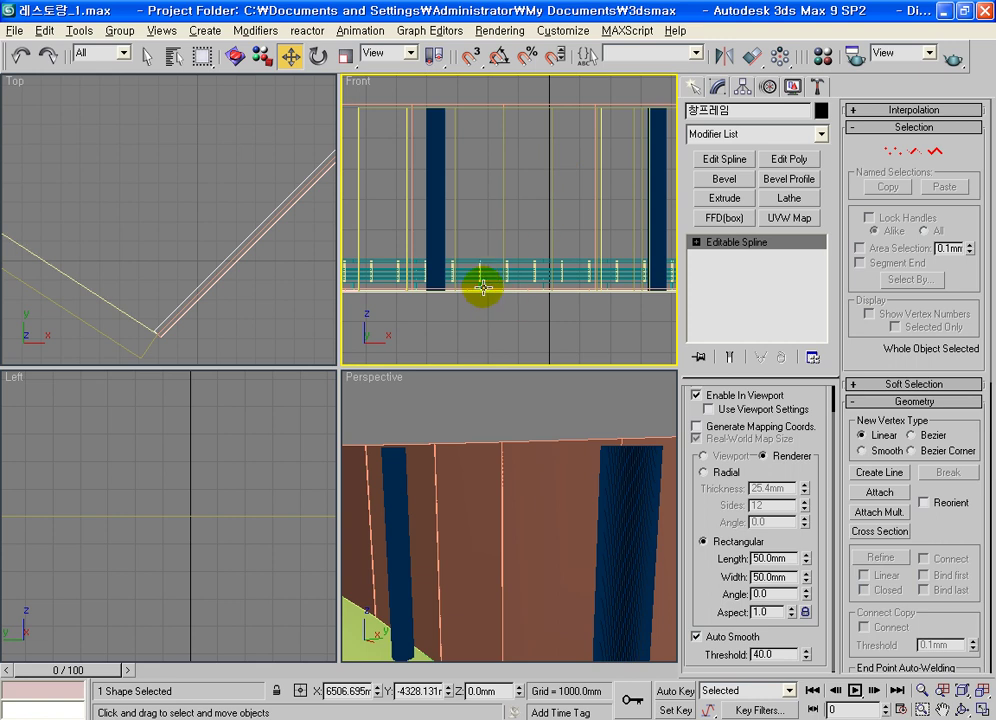
pyautogui.rightClick(291, 62)
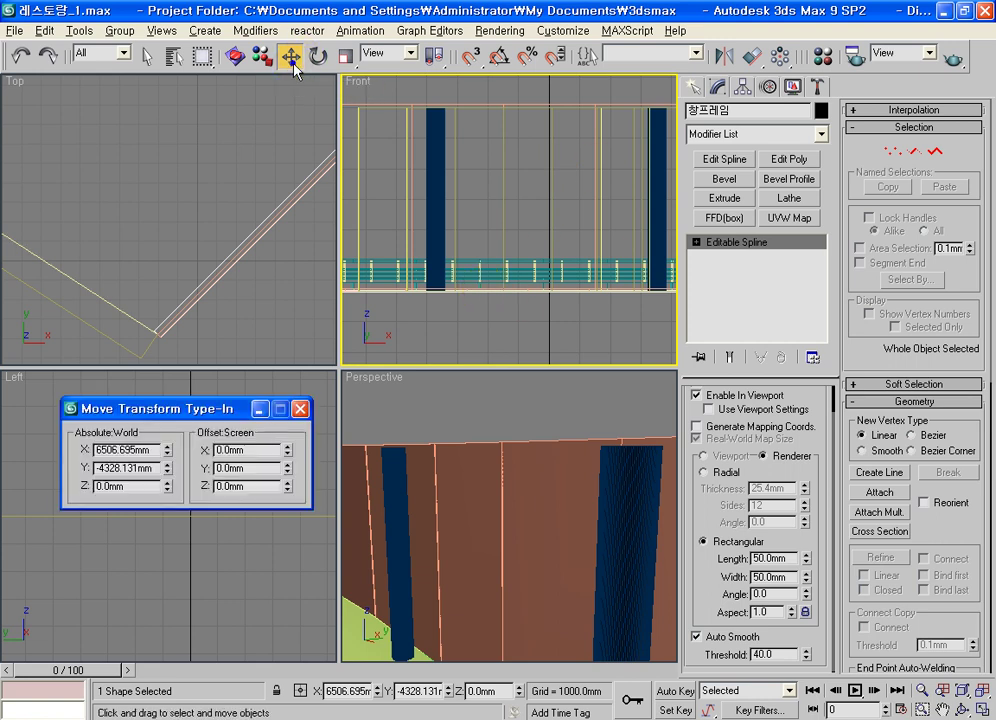
pyautogui.doubleClick(137, 486)
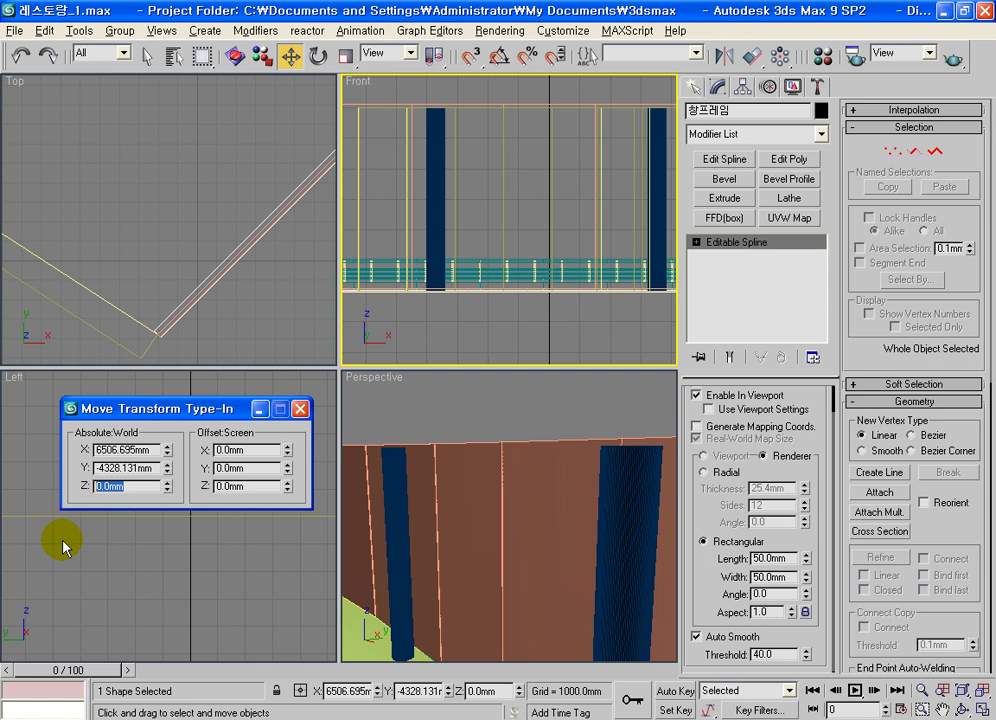
pyautogui.write('125')
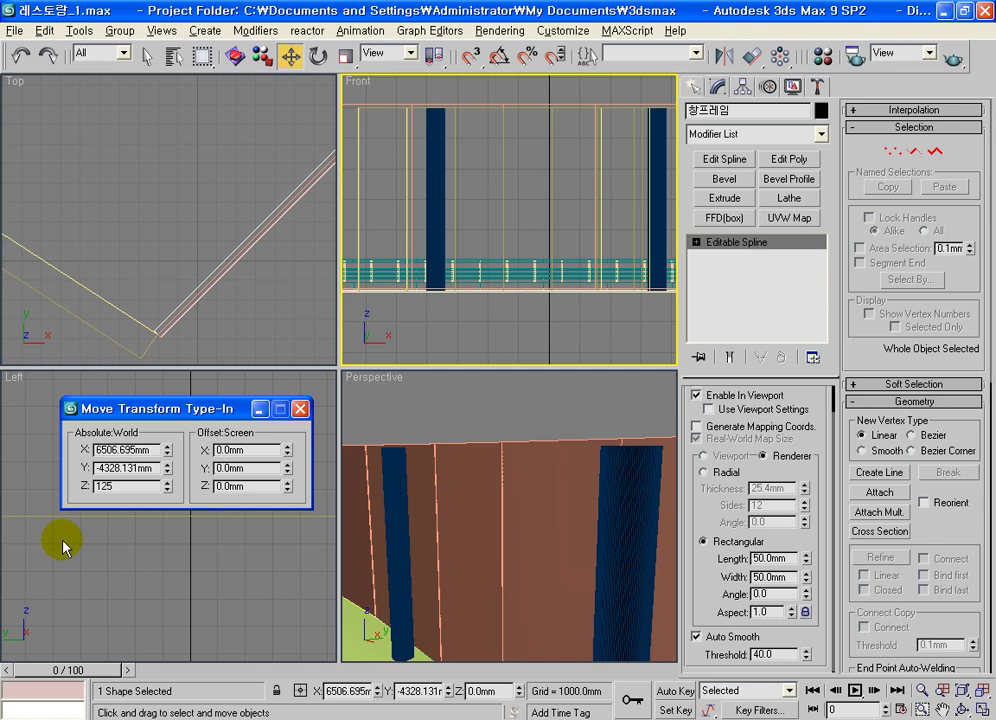
pyautogui.press('Return')
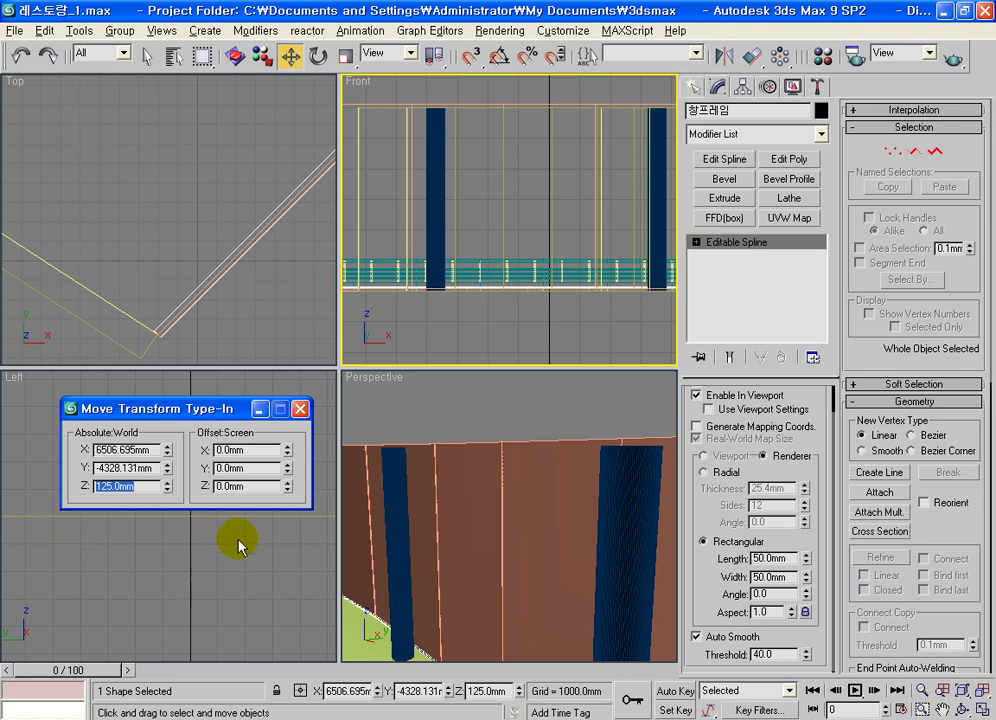
pyautogui.moveTo(460, 587); pyautogui.dragTo(495, 545, button='middle')
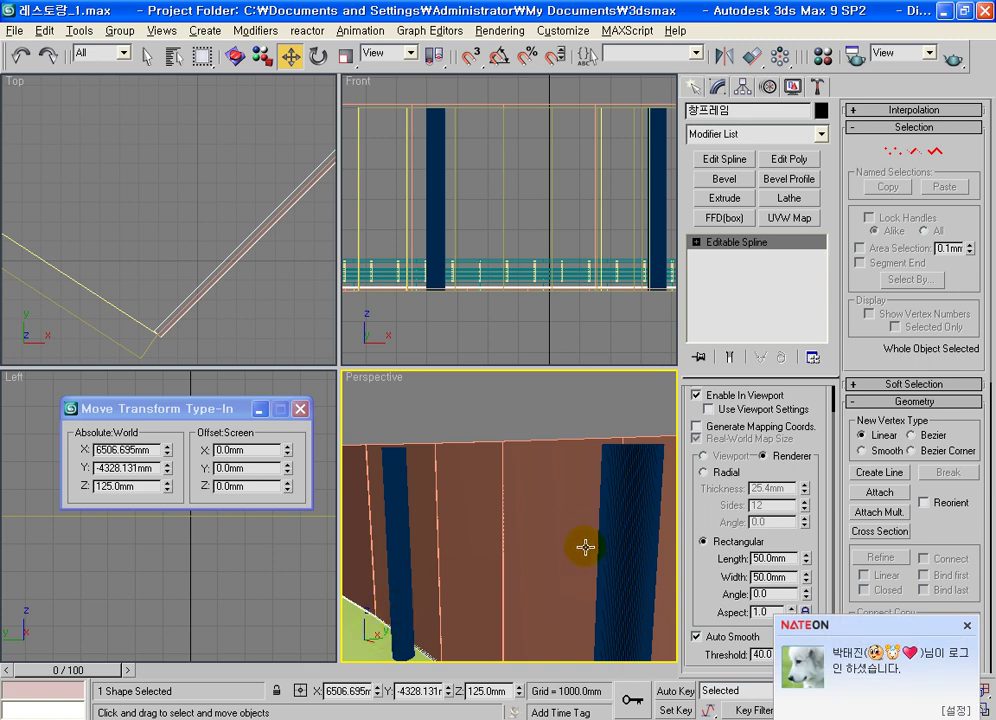
pyautogui.moveTo(507, 318); pyautogui.dragTo(530, 316, button='middle')
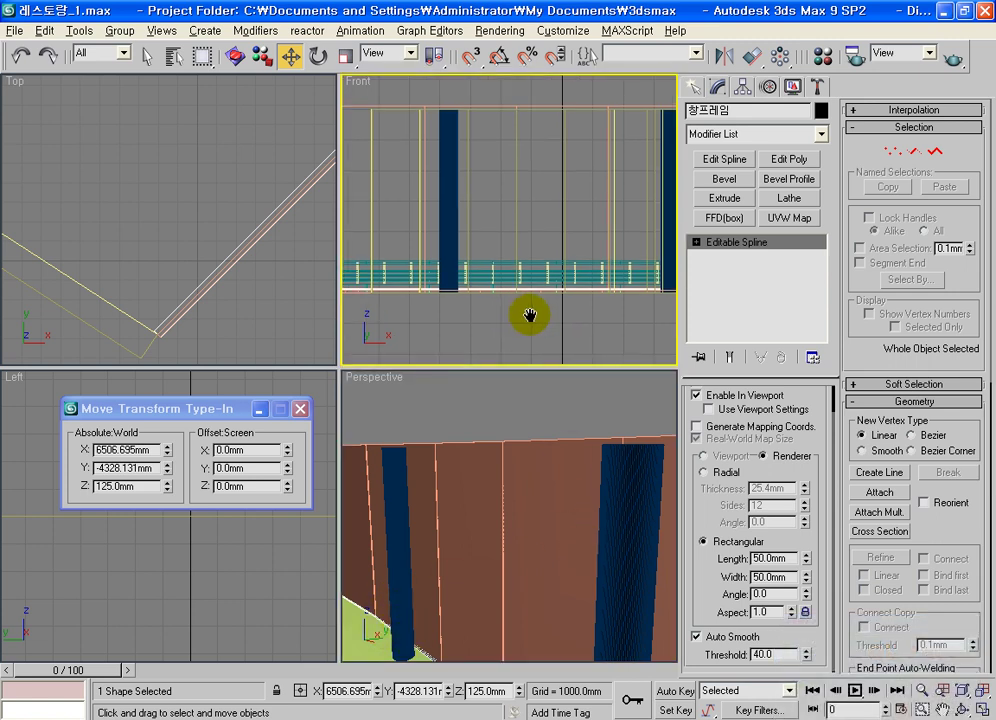
# In the maximized Front view, clone the horizontal frame line upward as two instances
pyautogui.hotkey('alt', 'w')
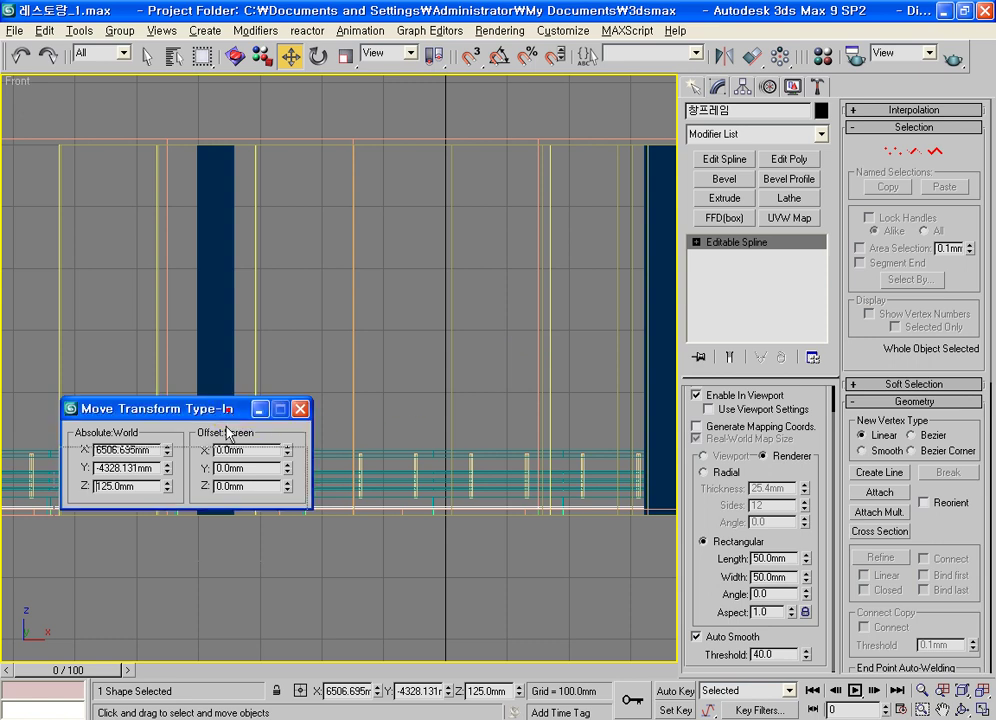
pyautogui.moveTo(178, 409); pyautogui.dragTo(111, 606)
pyautogui.moveTo(328, 543); pyautogui.dragTo(474, 553, button='middle')
pyautogui.scroll(-3, 462, 552)
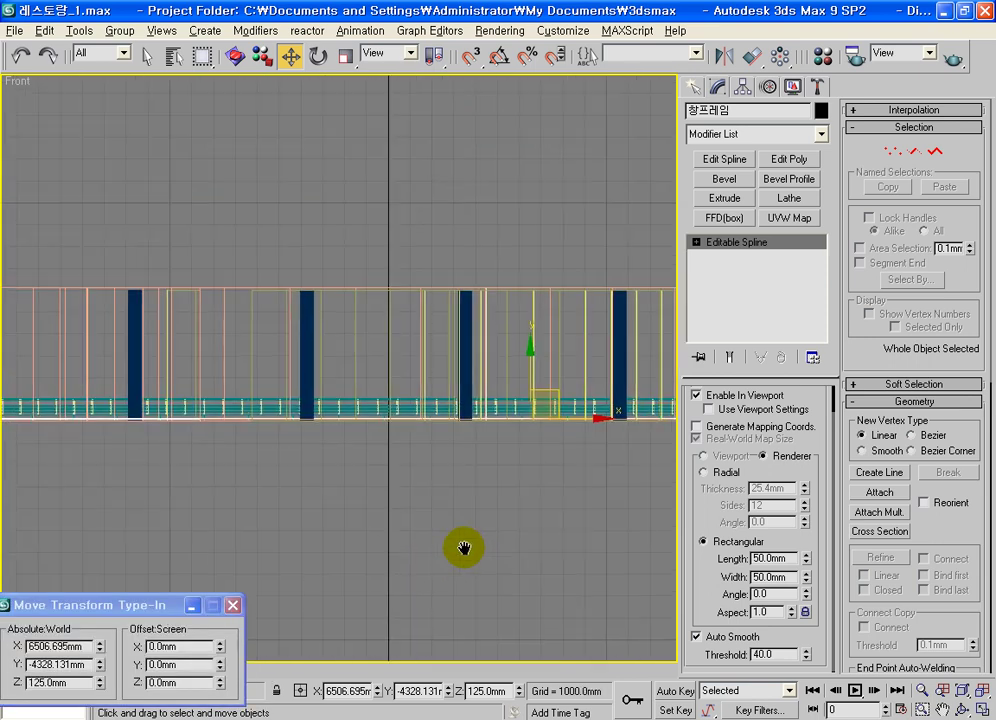
pyautogui.scroll(5, 271, 571)
pyautogui.moveTo(329, 473); pyautogui.dragTo(439, 319, button='middle')
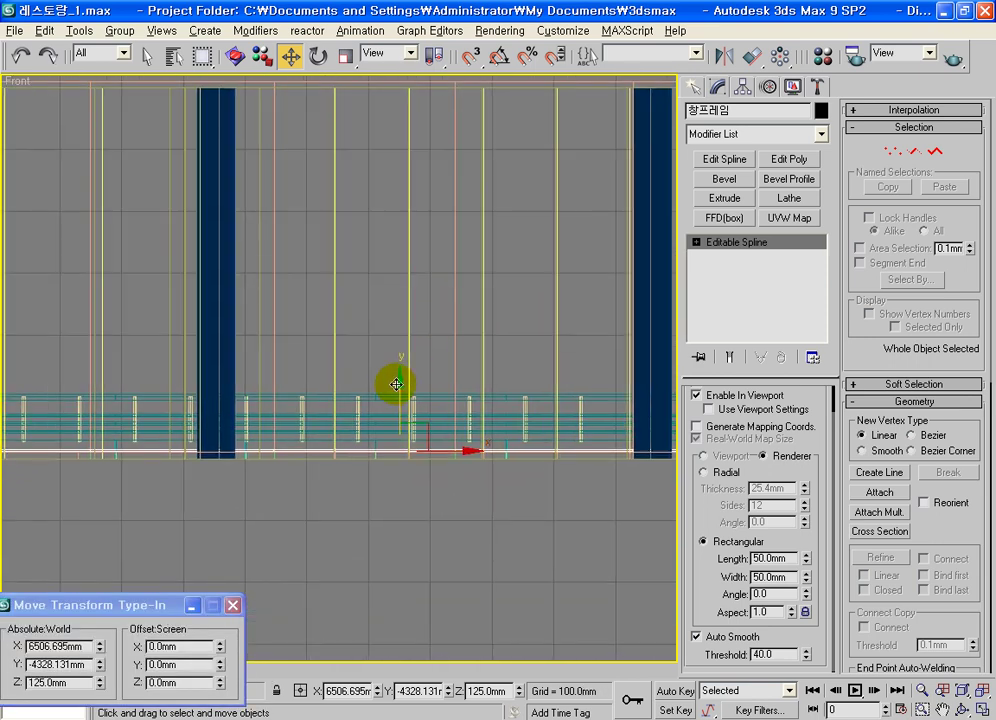
pyautogui.click(402, 393)
pyautogui.click(398, 451)
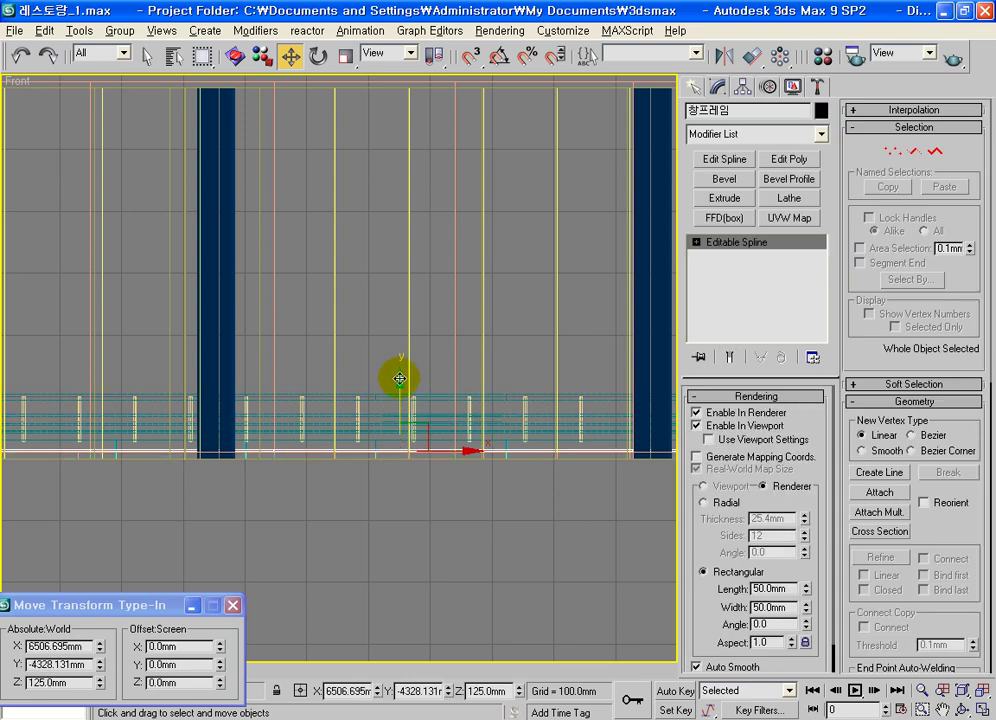
pyautogui.keyDown('shift'); pyautogui.moveTo(399, 378); pyautogui.dragTo(398, 333); pyautogui.keyUp('shift')
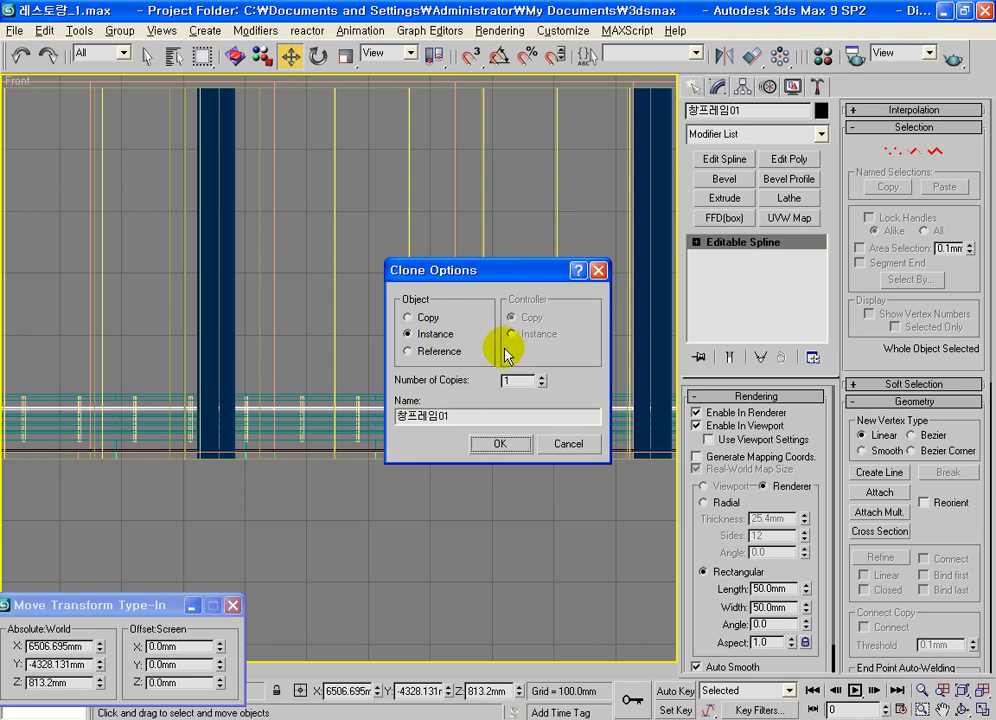
pyautogui.click(541, 377)
pyautogui.click(518, 444)
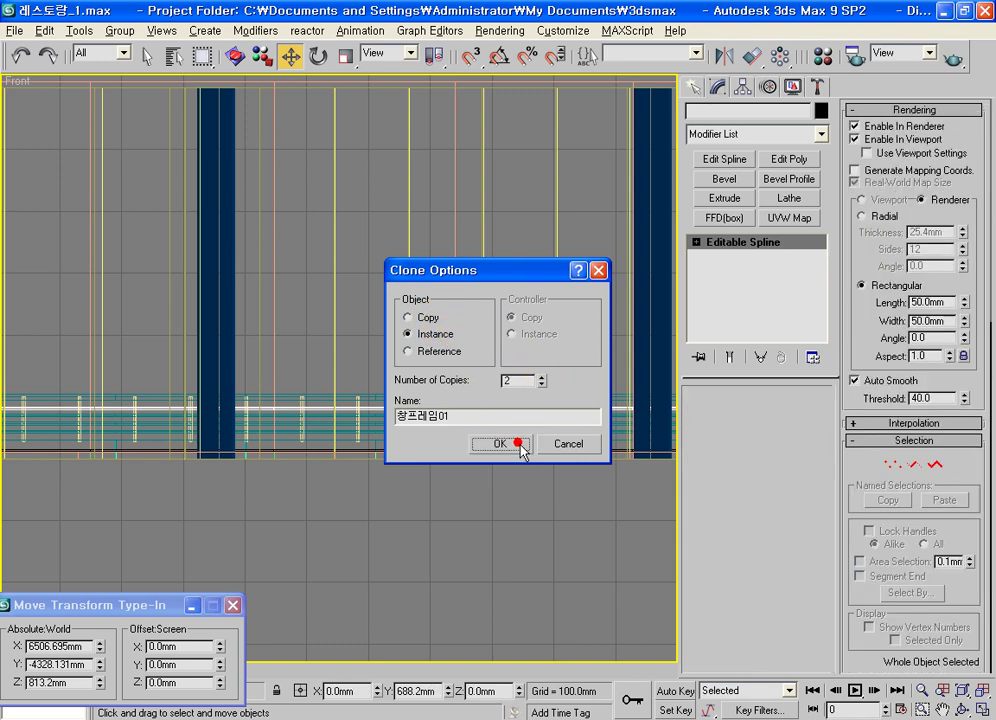
# Add further instanced frame copies higher up the facade
pyautogui.moveTo(485, 462)
pyautogui.mouseDown(button='middle')
pyautogui.moveTo(467, 604)
pyautogui.moveTo(388, 470)
pyautogui.mouseUp(button='middle')
pyautogui.moveTo(372, 449)
pyautogui.keyDown('shift'); pyautogui.mouseDown()
pyautogui.moveTo(372, 334)
pyautogui.moveTo(375, 342)
pyautogui.mouseUp(); pyautogui.keyUp('shift')
pyautogui.click(492, 446)
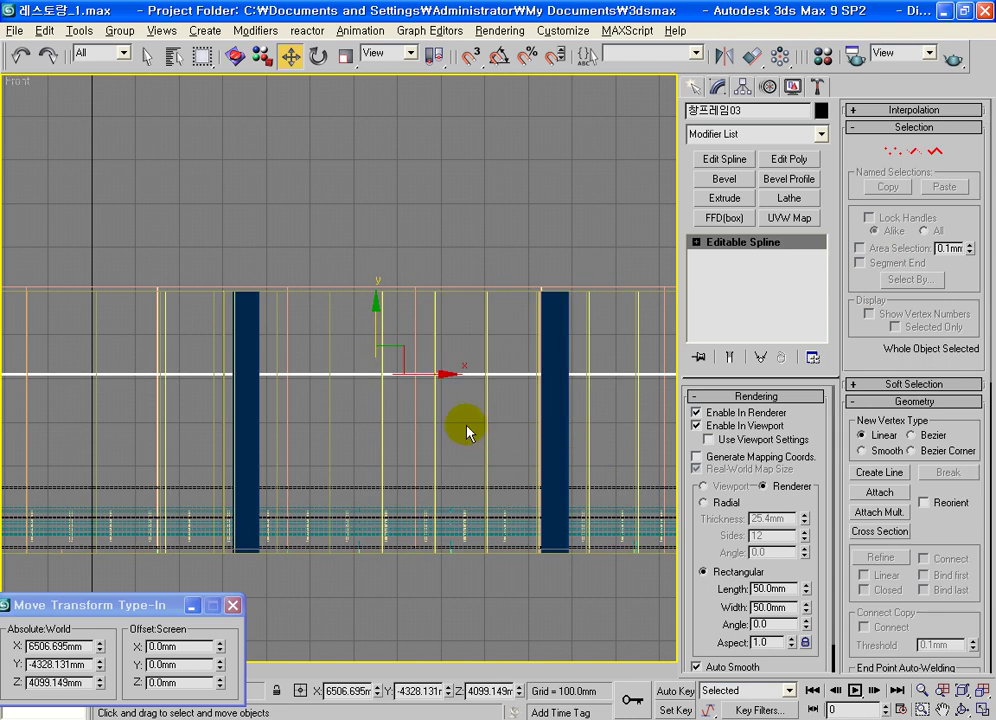
pyautogui.moveTo(383, 370); pyautogui.dragTo(422, 407, button='middle')
pyautogui.keyDown('shift'); pyautogui.moveTo(422, 407); pyautogui.dragTo(420, 370); pyautogui.keyUp('shift')
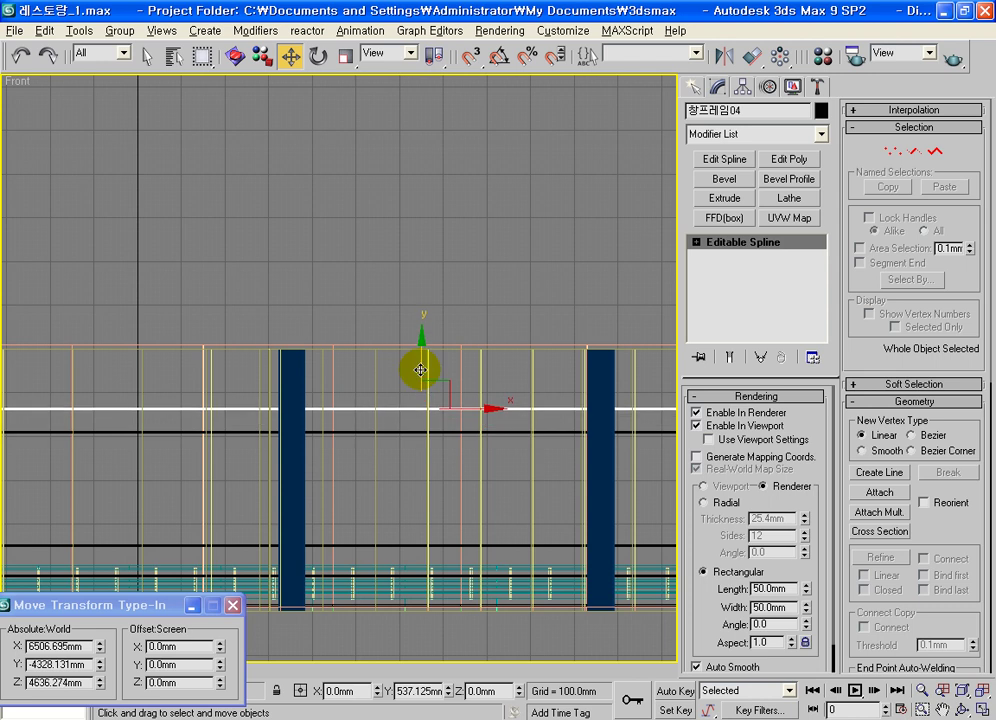
# Clone the upper frame line as three more instances and lower them into place
pyautogui.keyDown('shift'); pyautogui.moveTo(420, 370); pyautogui.dragTo(418, 362); pyautogui.keyUp('shift')
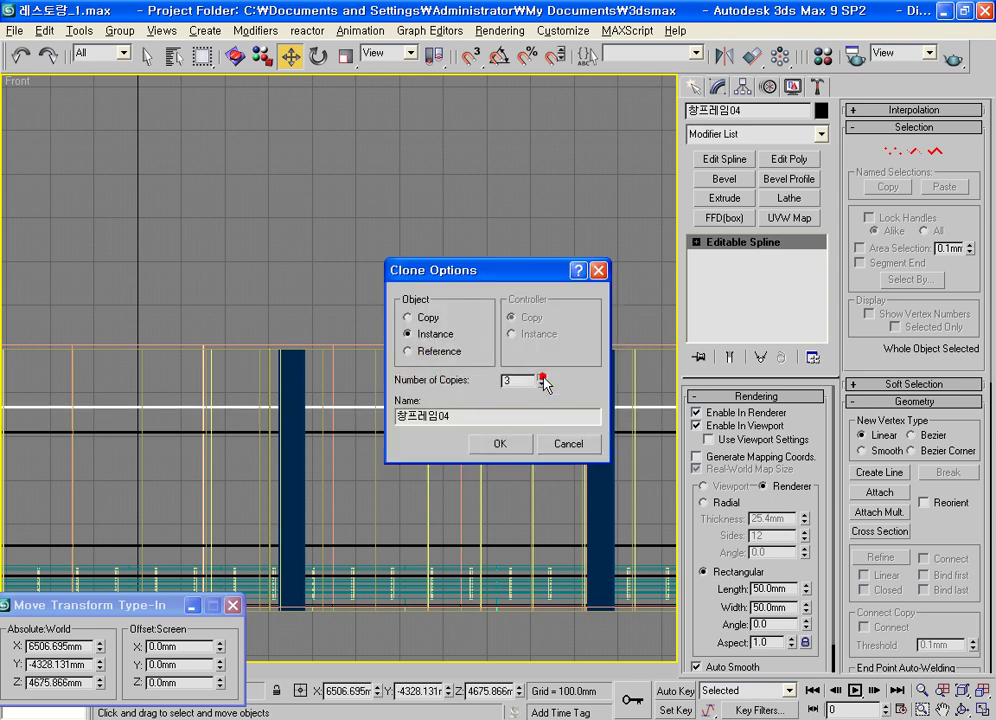
pyautogui.click(514, 452)
pyautogui.click(438, 447)
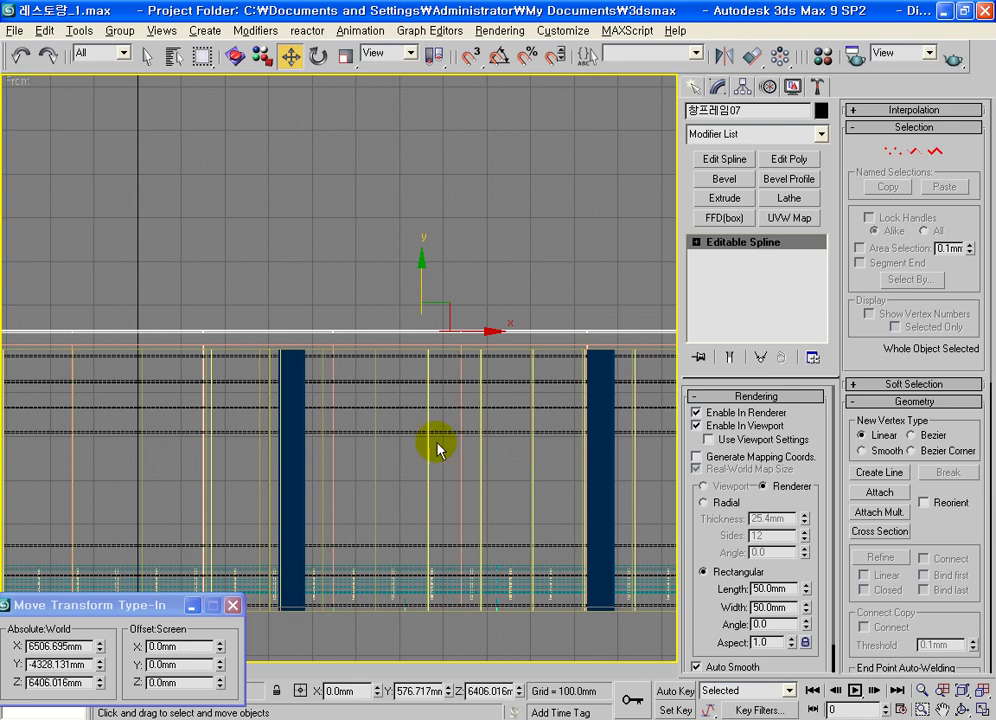
pyautogui.moveTo(410, 450)
pyautogui.mouseDown()
pyautogui.moveTo(398, 394)
pyautogui.moveTo(416, 329)
pyautogui.mouseUp()
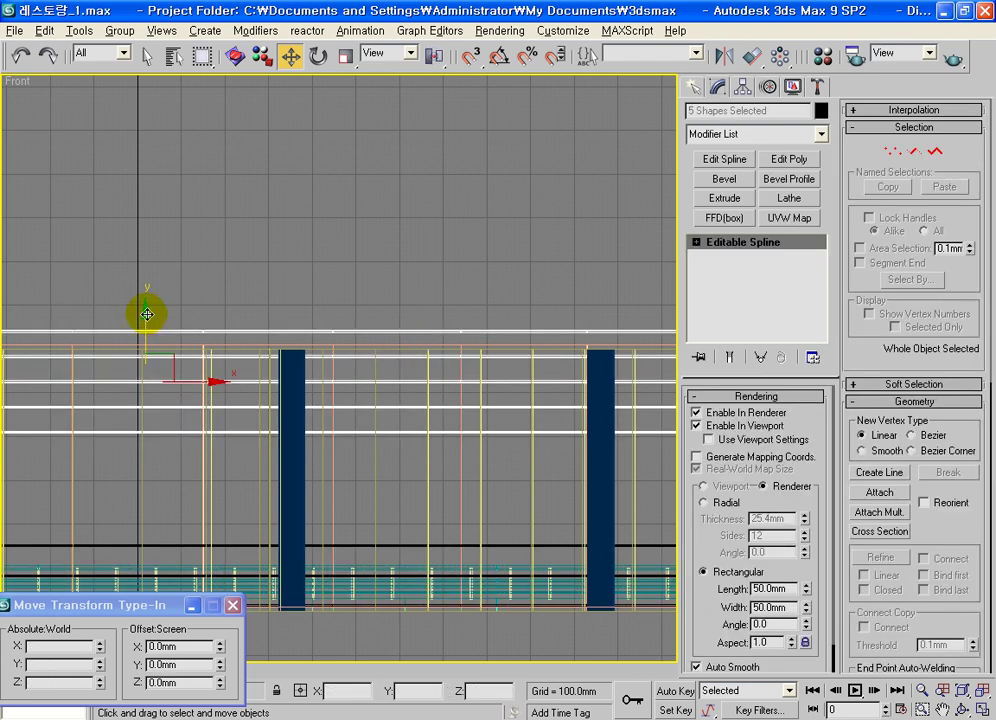
pyautogui.moveTo(146, 313); pyautogui.dragTo(453, 482)
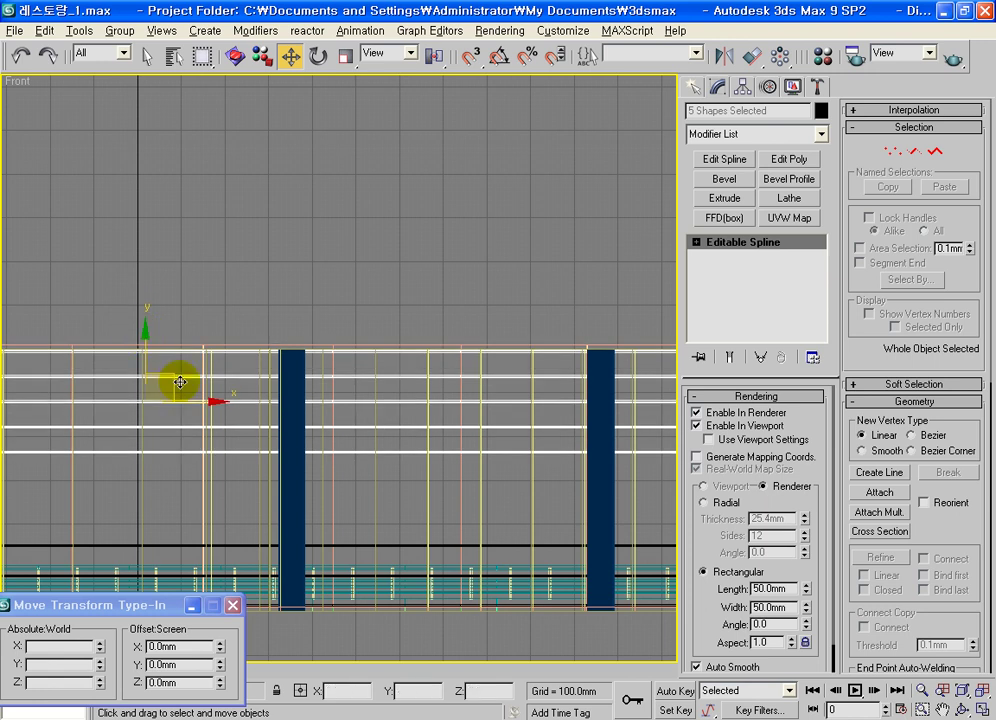
pyautogui.scroll(5, 371, 436)
# Set the topmost frame line's height to 5975 mm
pyautogui.click(411, 344)
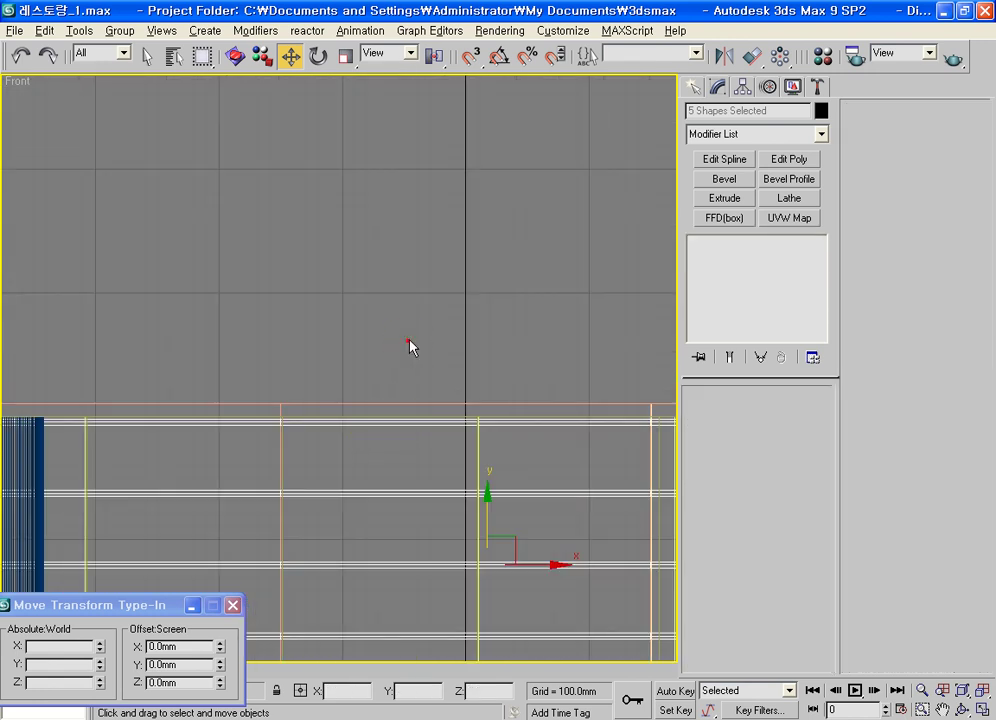
pyautogui.click(413, 424)
pyautogui.doubleClick(90, 682)
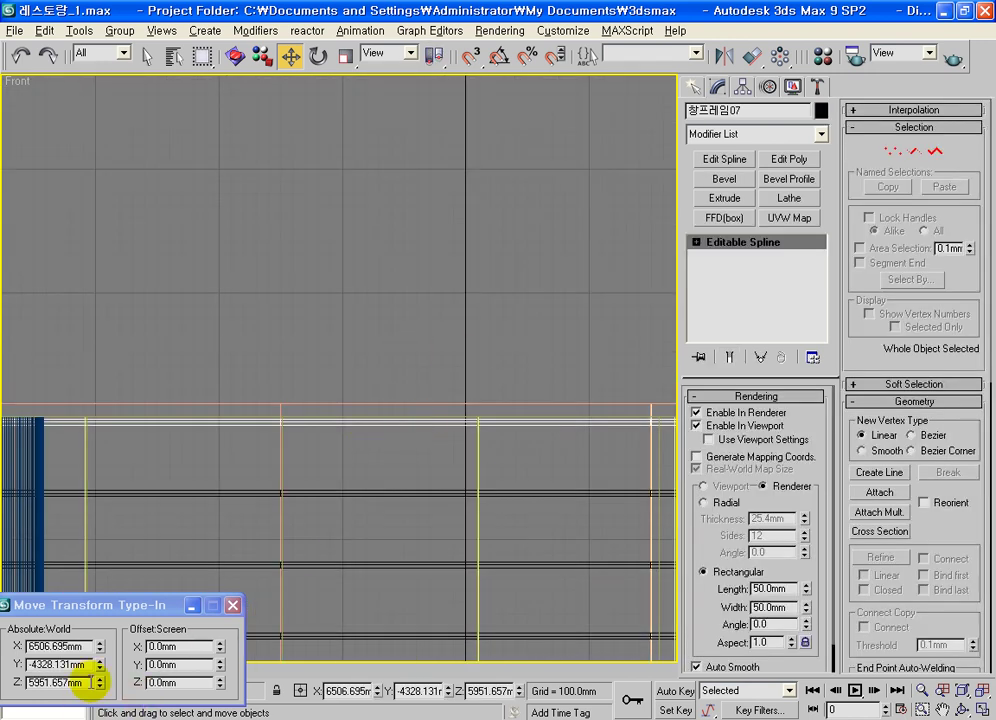
pyautogui.moveTo(120, 605); pyautogui.dragTo(384, 295)
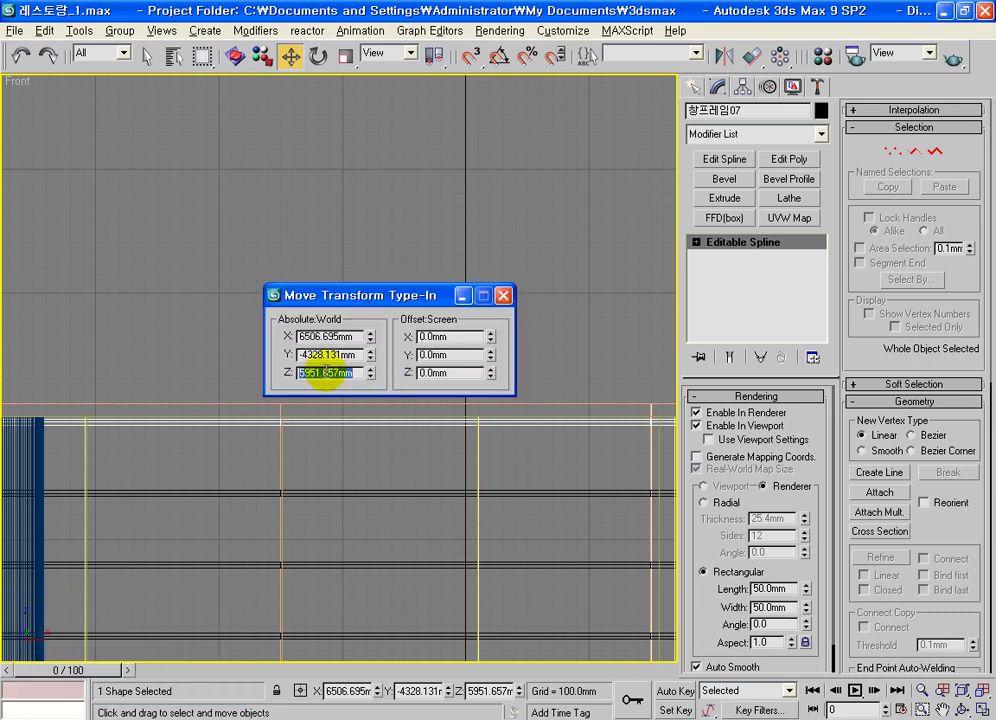
pyautogui.write('5')
pyautogui.press('Return')
pyautogui.click(503, 295)
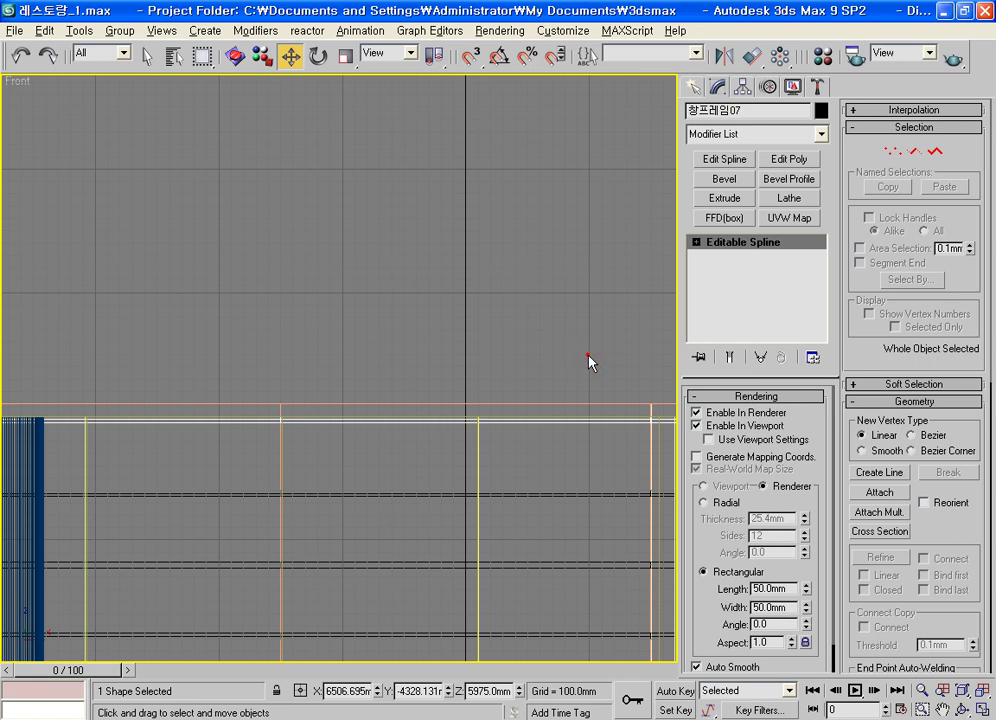
pyautogui.click(590, 362)
pyautogui.scroll(-3, 589, 415)
pyautogui.scroll(-2, 498, 456)
# Return to four viewports and compare the front view with the restaurant reference photo
pyautogui.hotkey('alt', 'w')
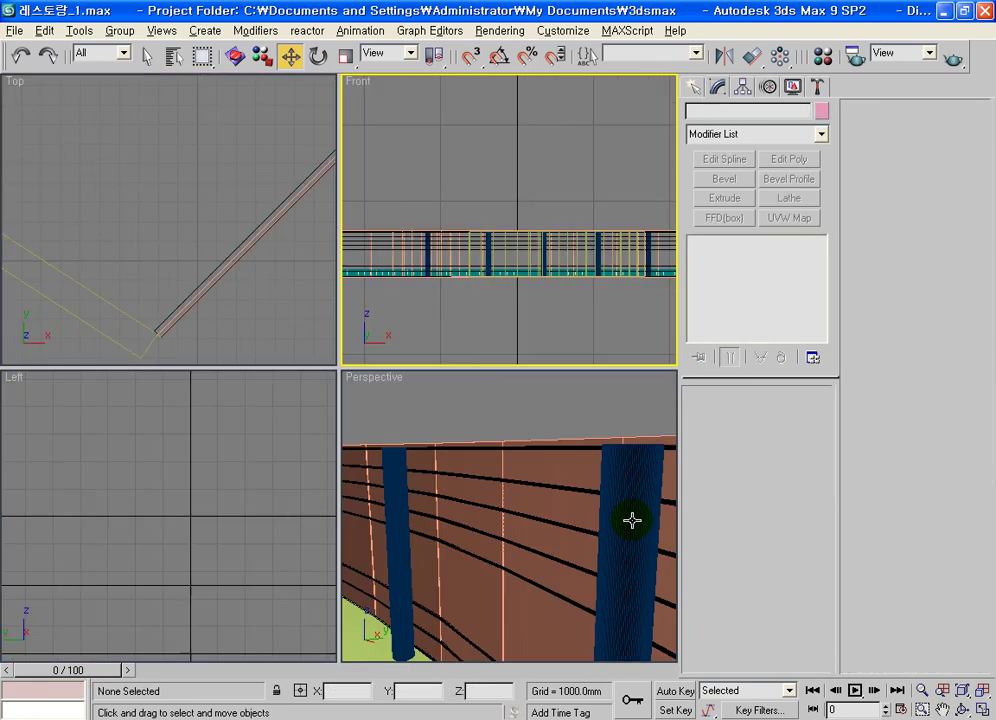
pyautogui.middleClick(512, 557)
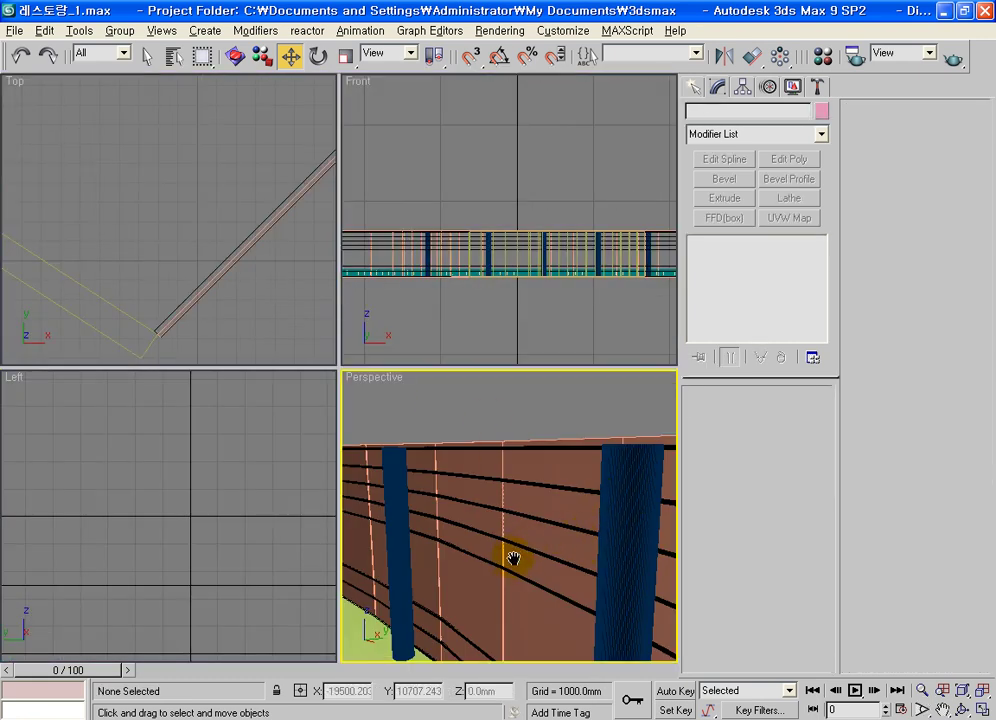
pyautogui.click(449, 310)
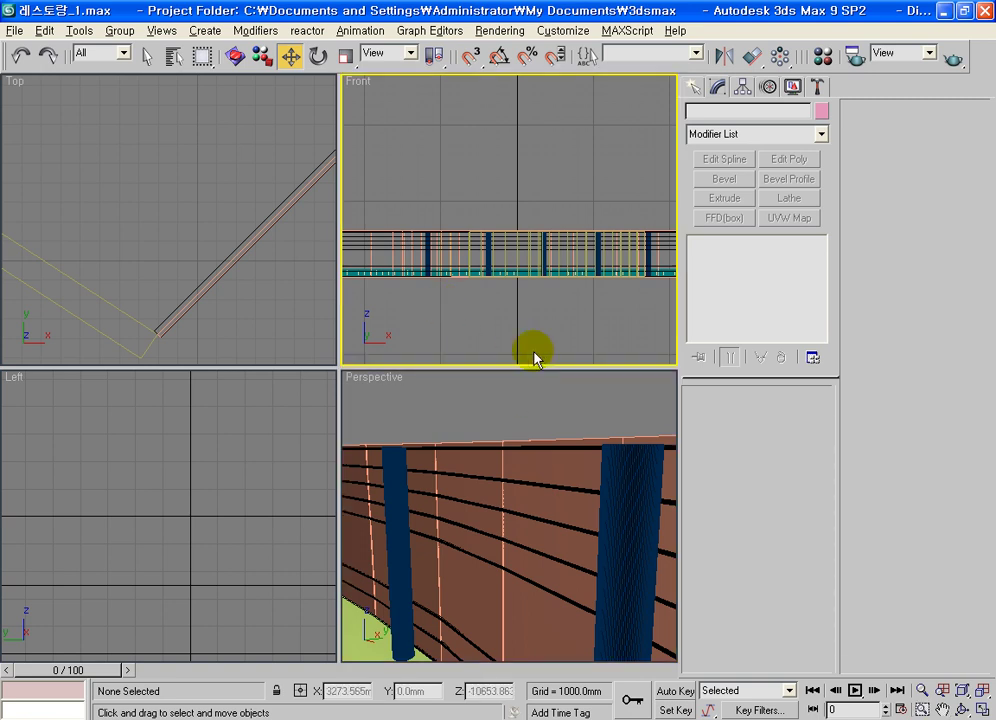
pyautogui.click(700, 712)
pyautogui.click(822, 707)
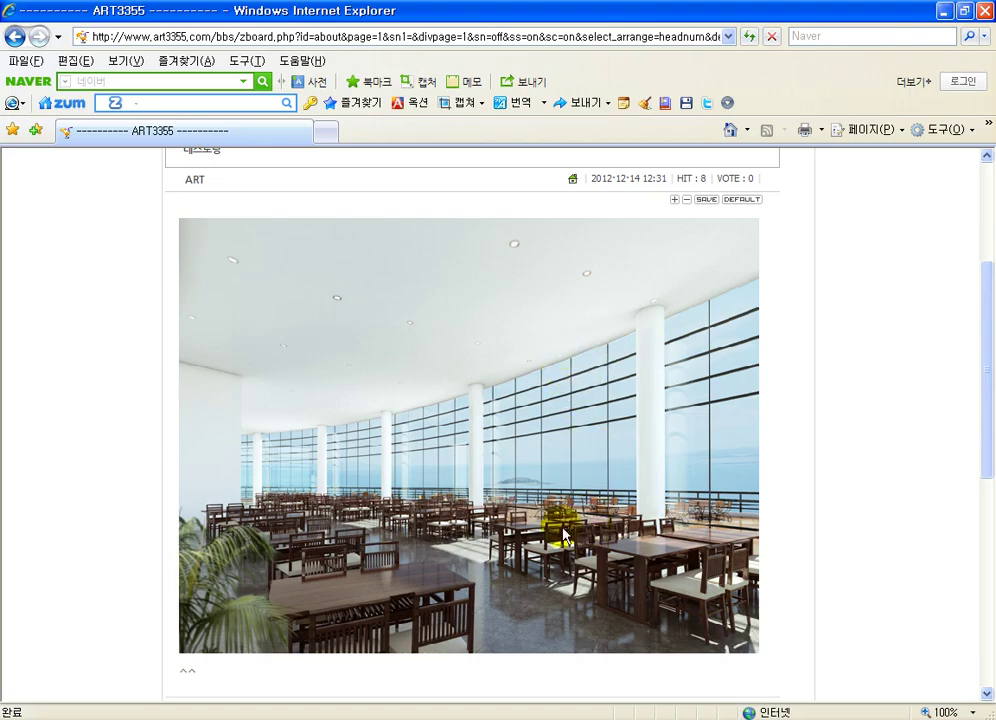
pyautogui.hotkey('alt', 'Tab')
pyautogui.moveTo(462, 133)
pyautogui.mouseDown(button='middle')
pyautogui.moveTo(551, 289)
pyautogui.moveTo(518, 171)
pyautogui.moveTo(549, 182)
pyautogui.mouseUp(button='middle')
pyautogui.scroll(2, 530, 160)
# In the maximized Front view, draw a vertical line from the top frame down to floor level
pyautogui.click(692, 88)
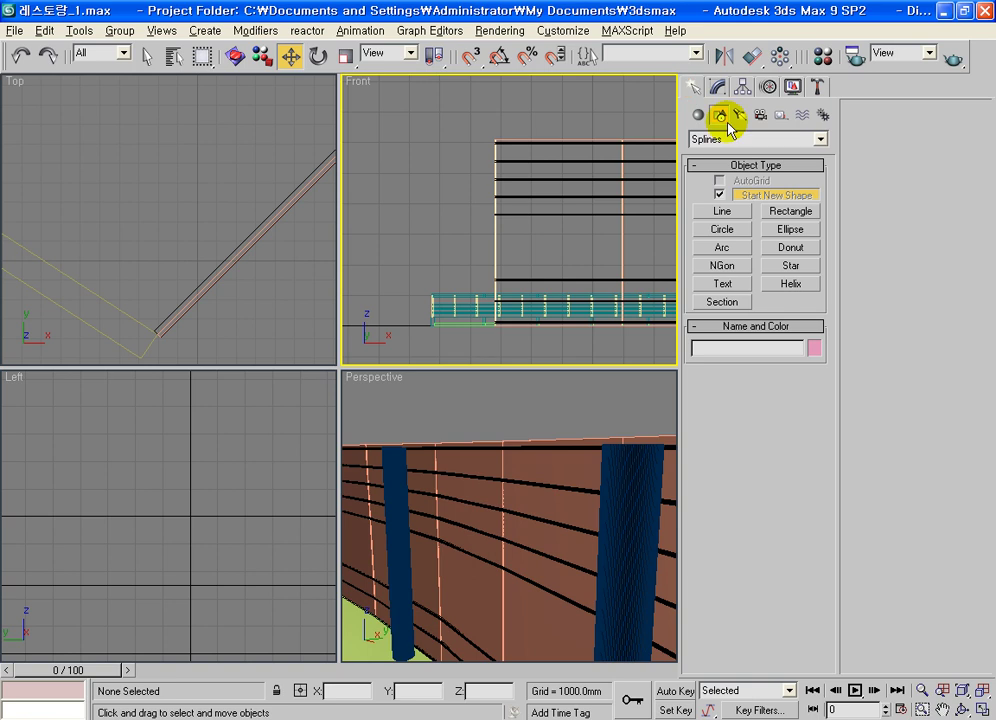
pyautogui.click(722, 211)
pyautogui.scroll(1, 502, 147)
pyautogui.scroll(1, 509, 147)
pyautogui.scroll(1, 520, 190)
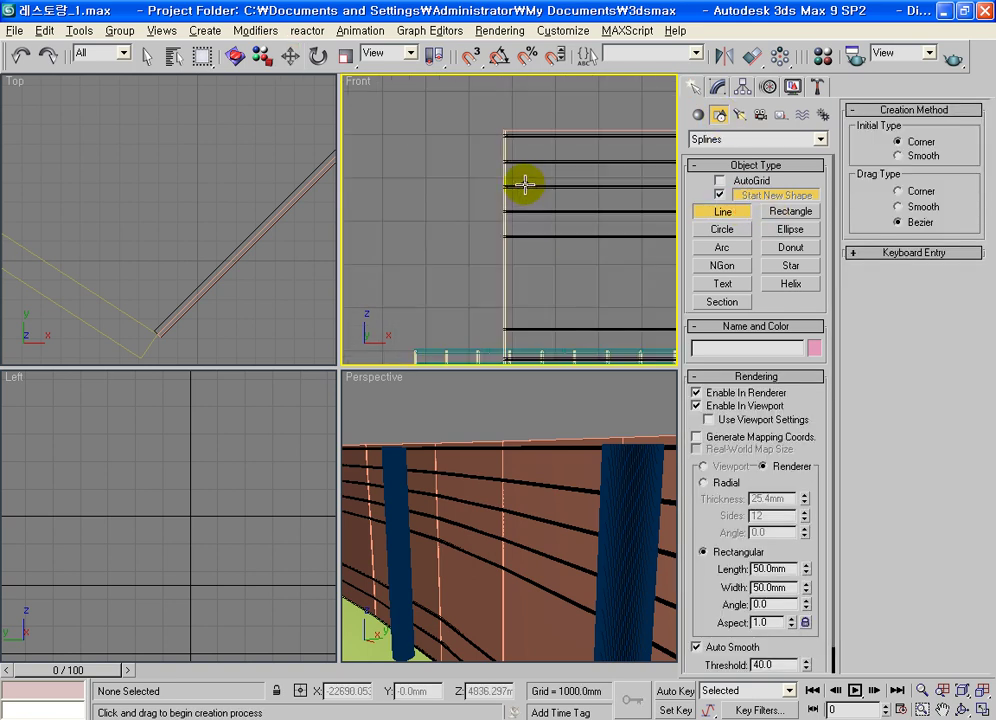
pyautogui.moveTo(529, 180); pyautogui.dragTo(518, 150, button='middle')
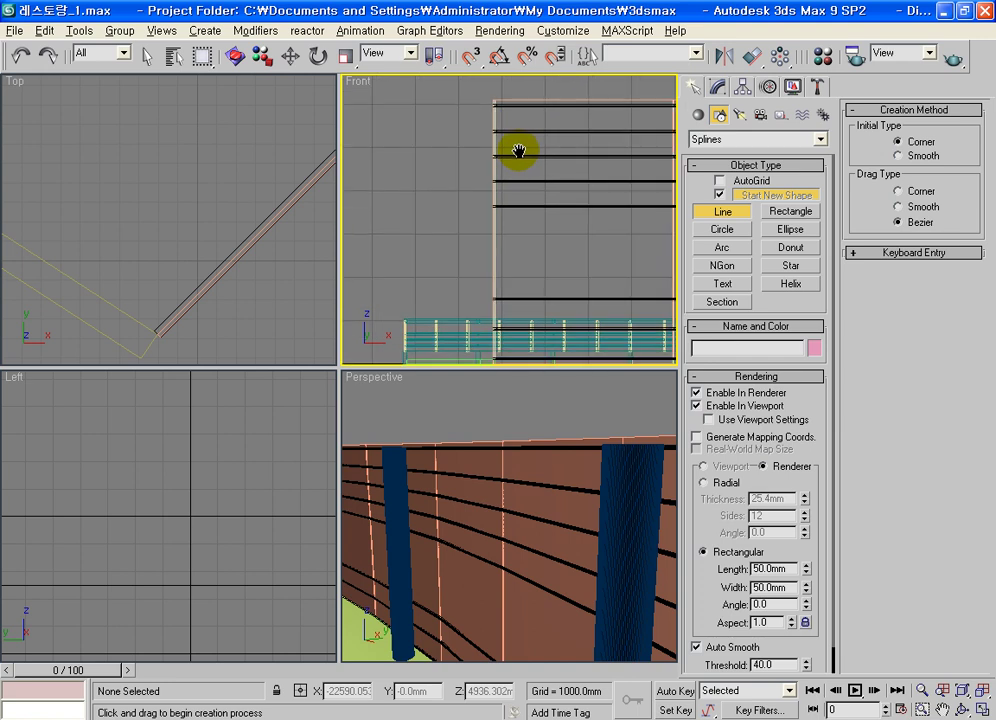
pyautogui.click(980, 709)
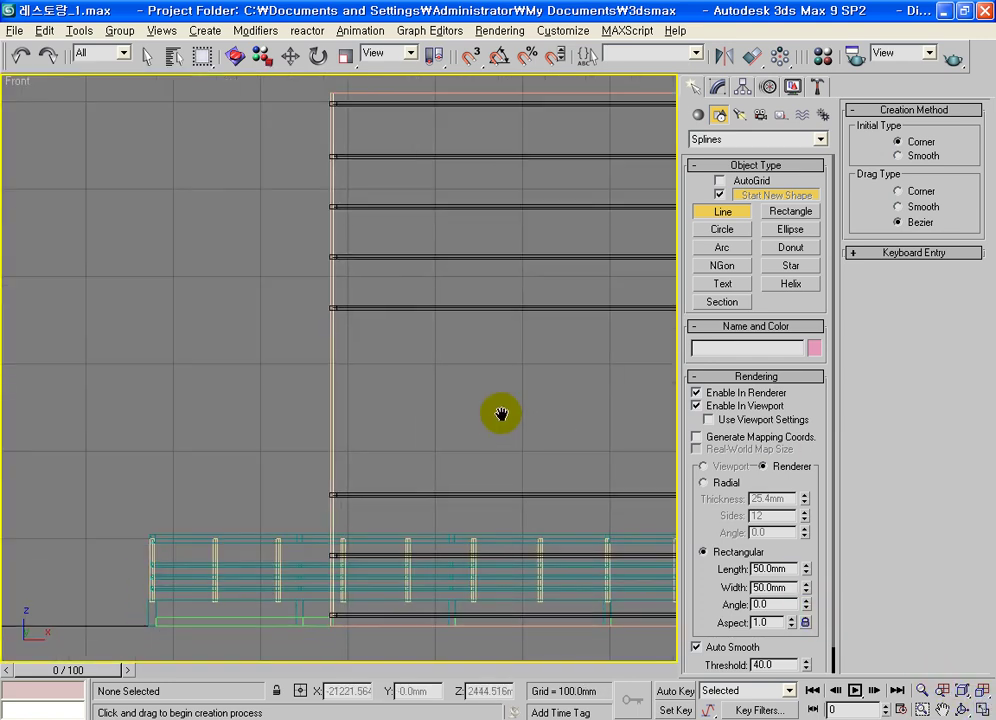
pyautogui.moveTo(501, 413); pyautogui.dragTo(501, 422, button='middle')
pyautogui.click(331, 111)
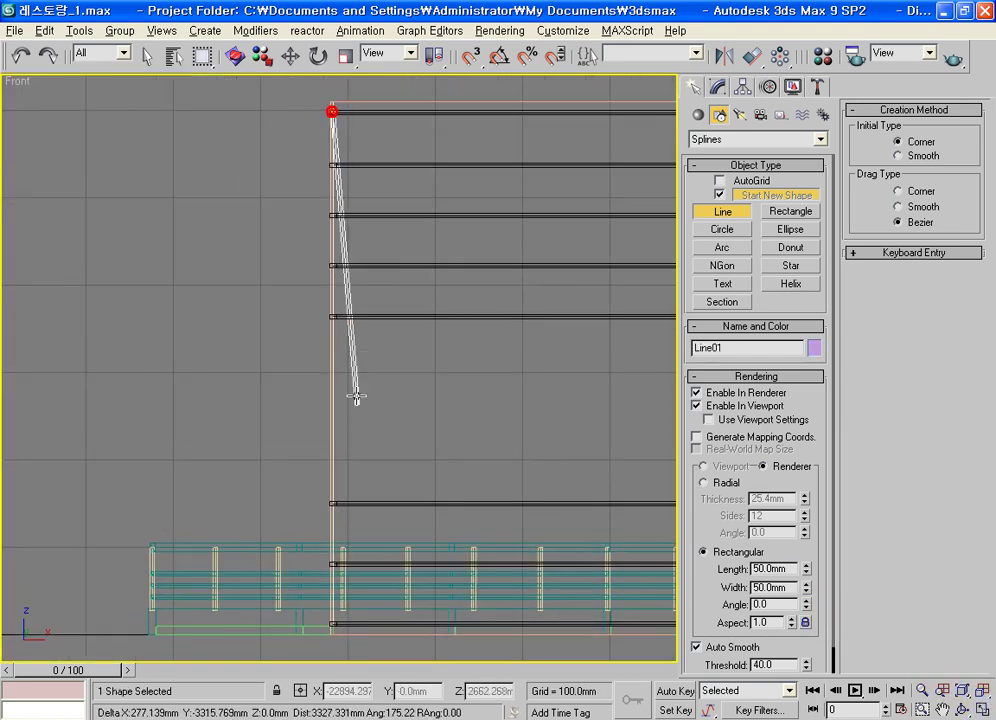
pyautogui.click(333, 626)
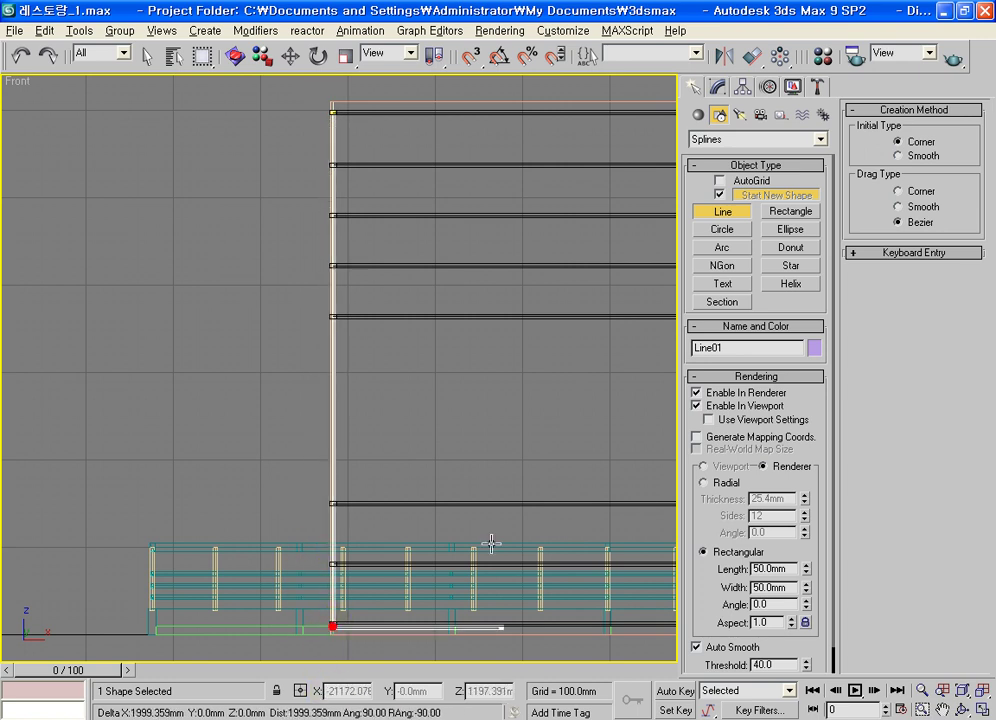
pyautogui.rightClick(548, 390)
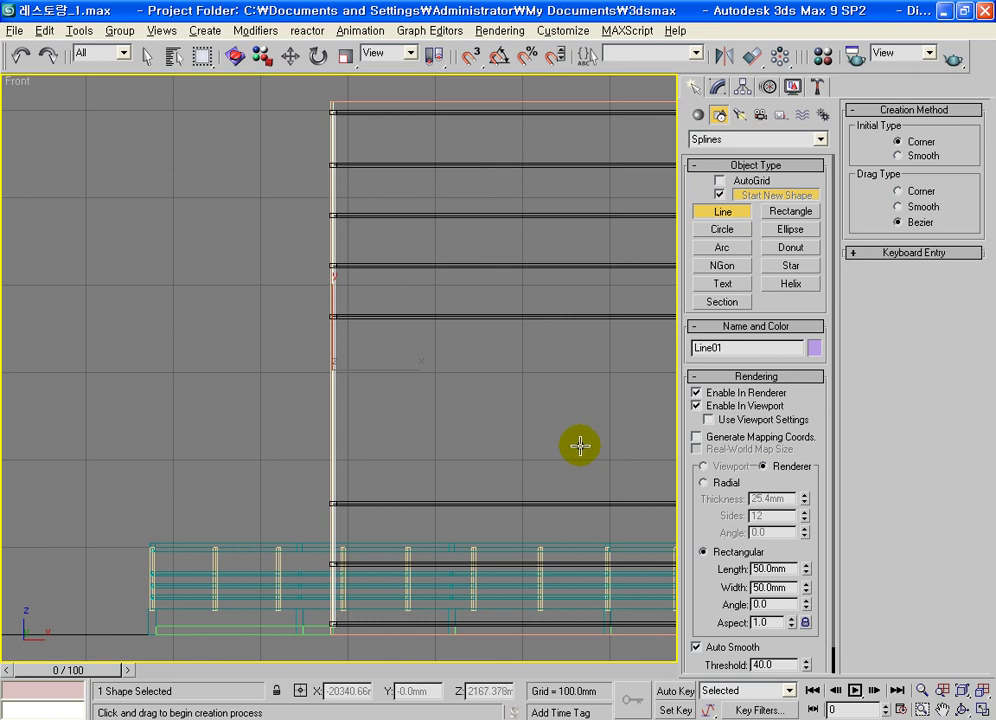
# Isolate Line01, snap its pivot to the top vertex, then exit isolation
pyautogui.hotkey('alt', 'q')
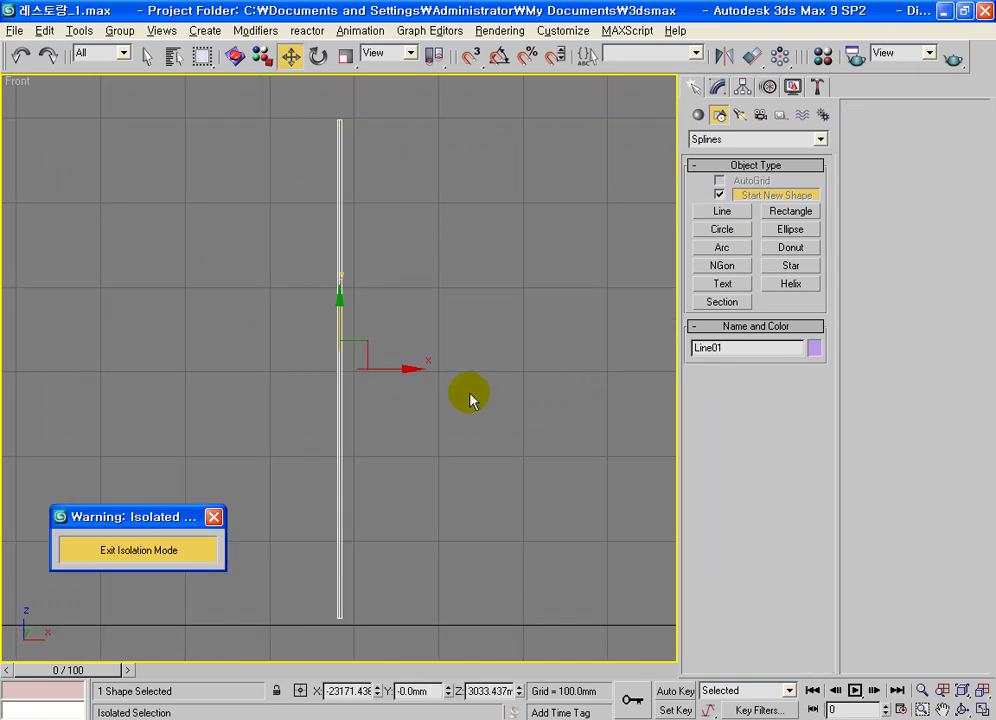
pyautogui.moveTo(474, 407); pyautogui.dragTo(496, 417, button='middle')
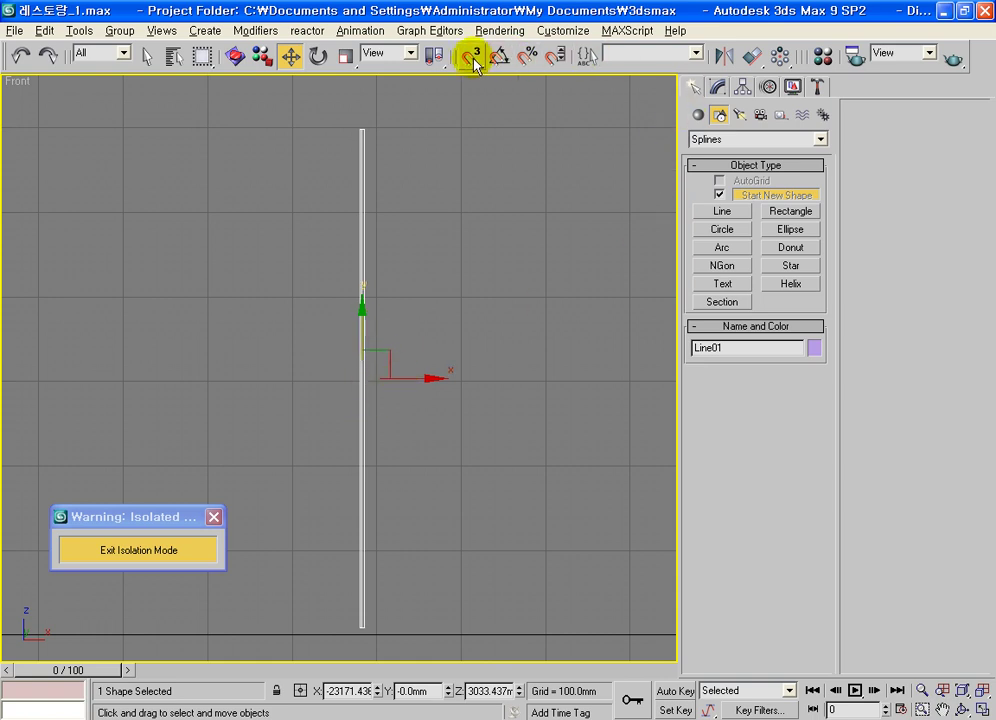
pyautogui.click(742, 89)
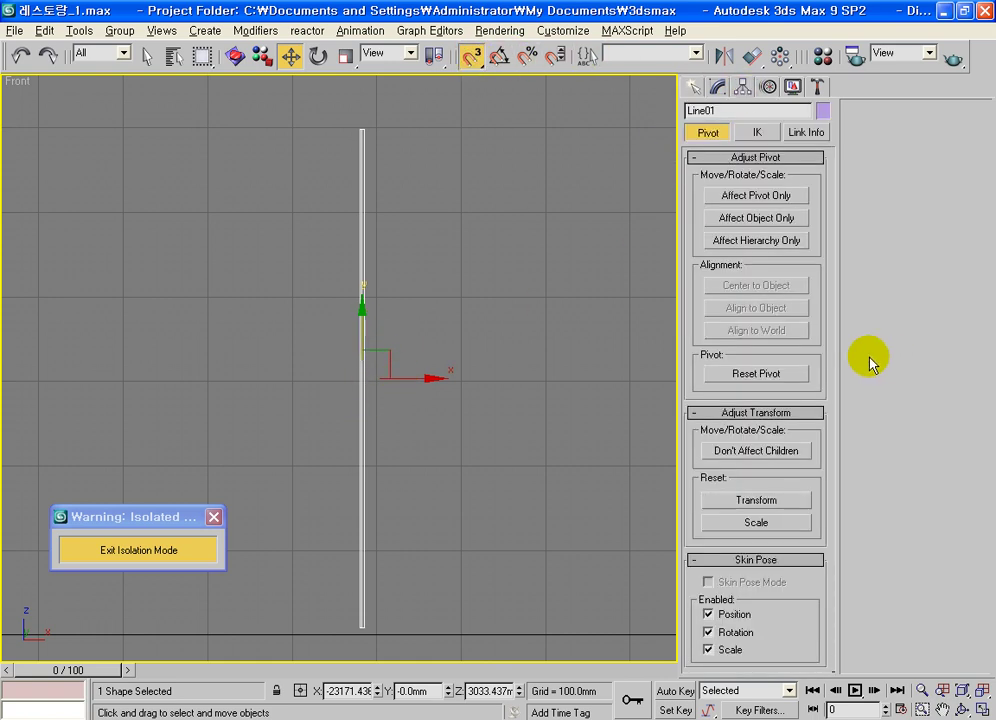
pyautogui.click(775, 196)
pyautogui.moveTo(362, 380); pyautogui.dragTo(362, 129)
pyautogui.click(735, 195)
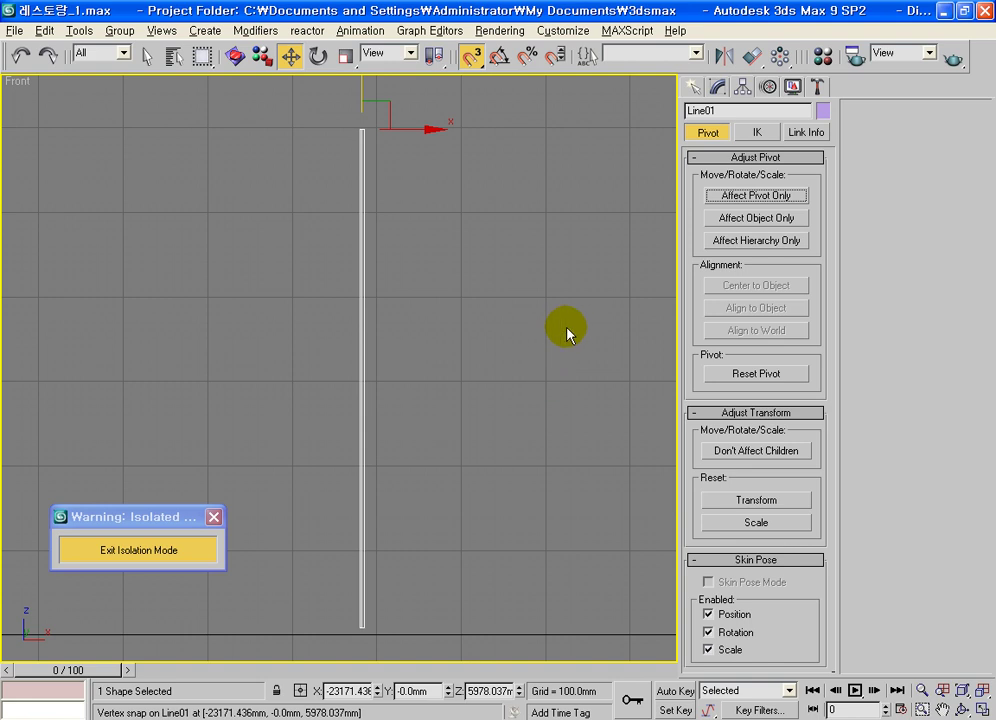
pyautogui.moveTo(485, 402); pyautogui.dragTo(484, 393, button='middle')
pyautogui.click(139, 550)
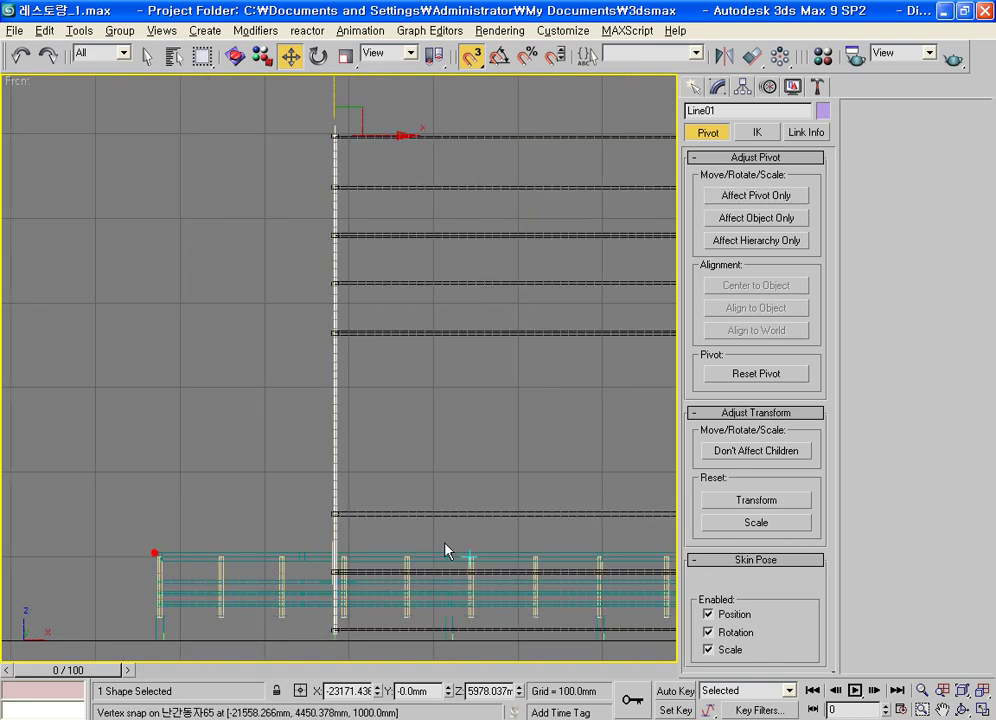
pyautogui.moveTo(507, 457); pyautogui.dragTo(366, 498, button='middle')
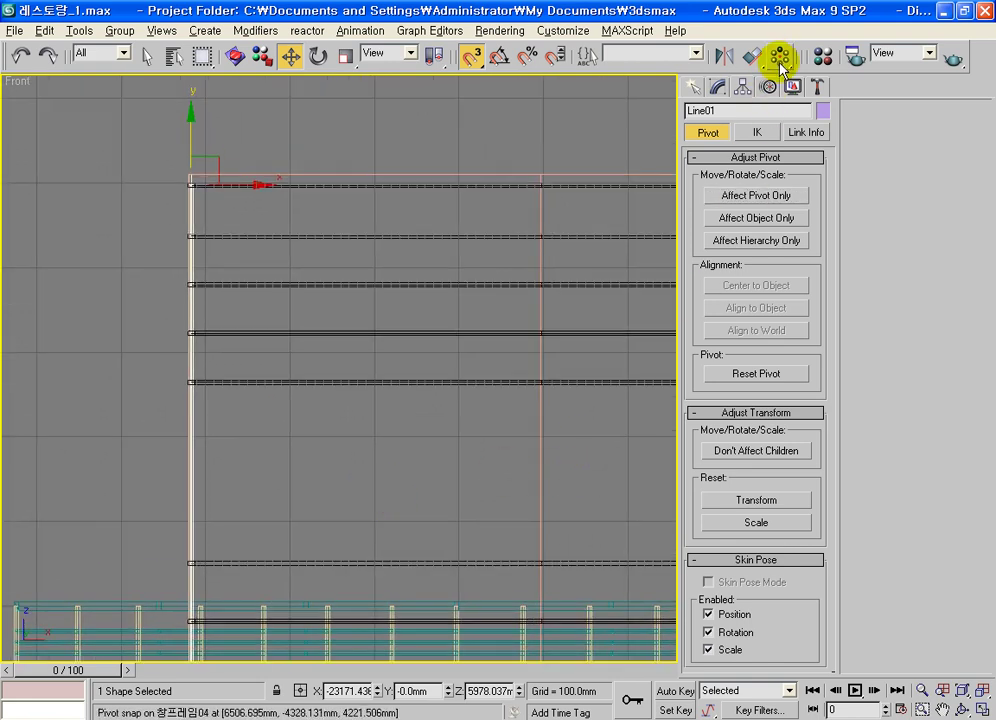
# Space 60 instances of Line01 along the 창프레임07 path with the Spacing Tool
pyautogui.moveTo(786, 70); pyautogui.dragTo(765, 130)
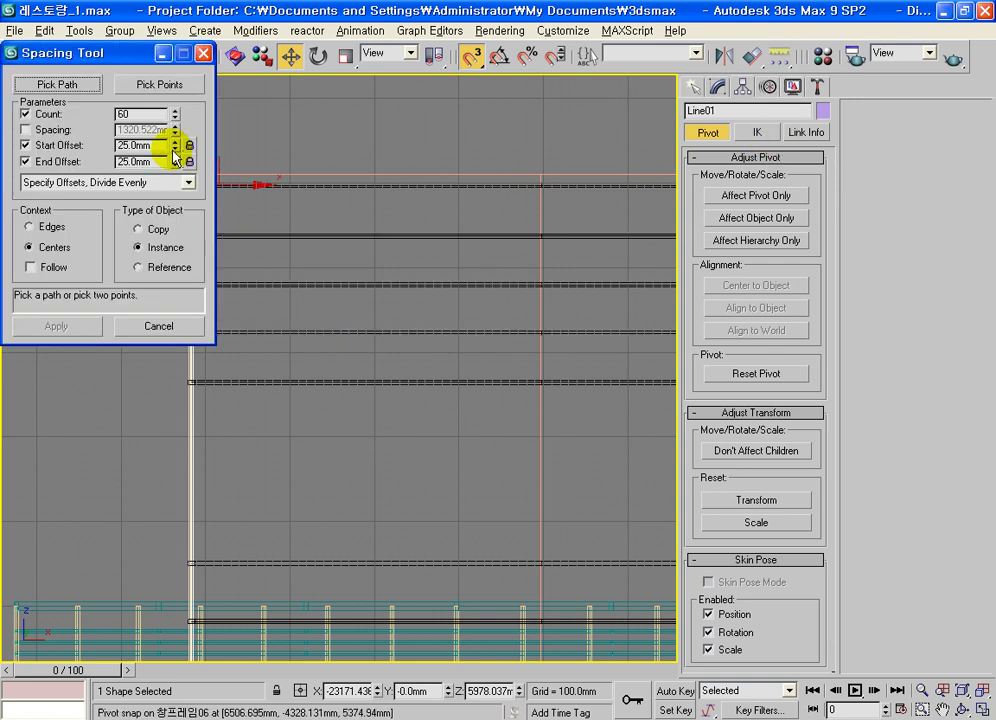
pyautogui.click(135, 115)
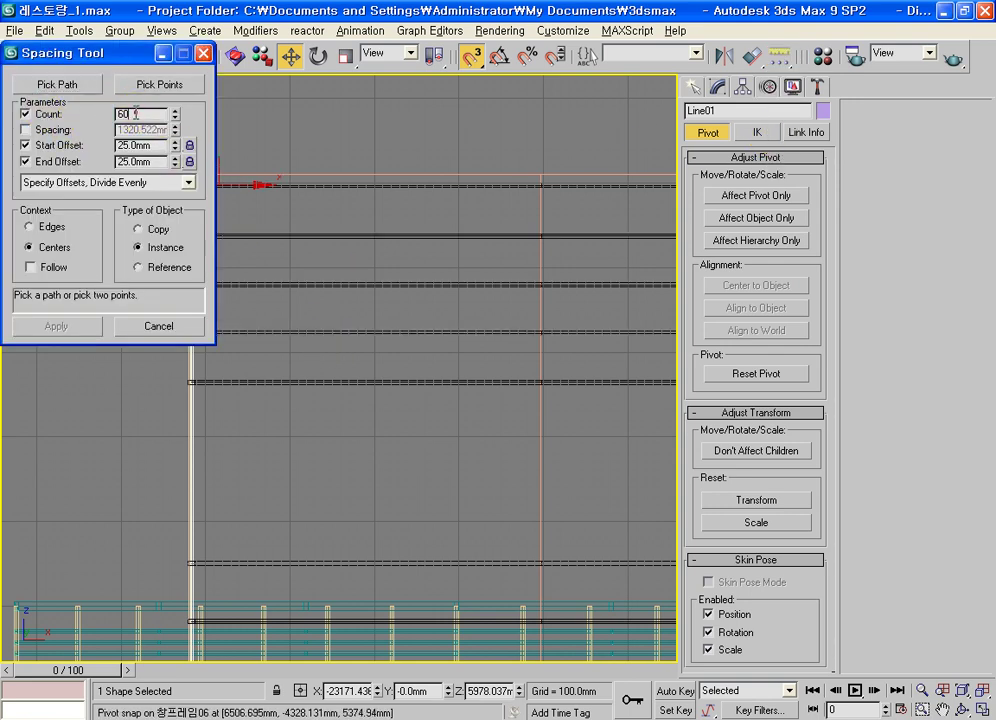
pyautogui.click(40, 86)
pyautogui.click(419, 184)
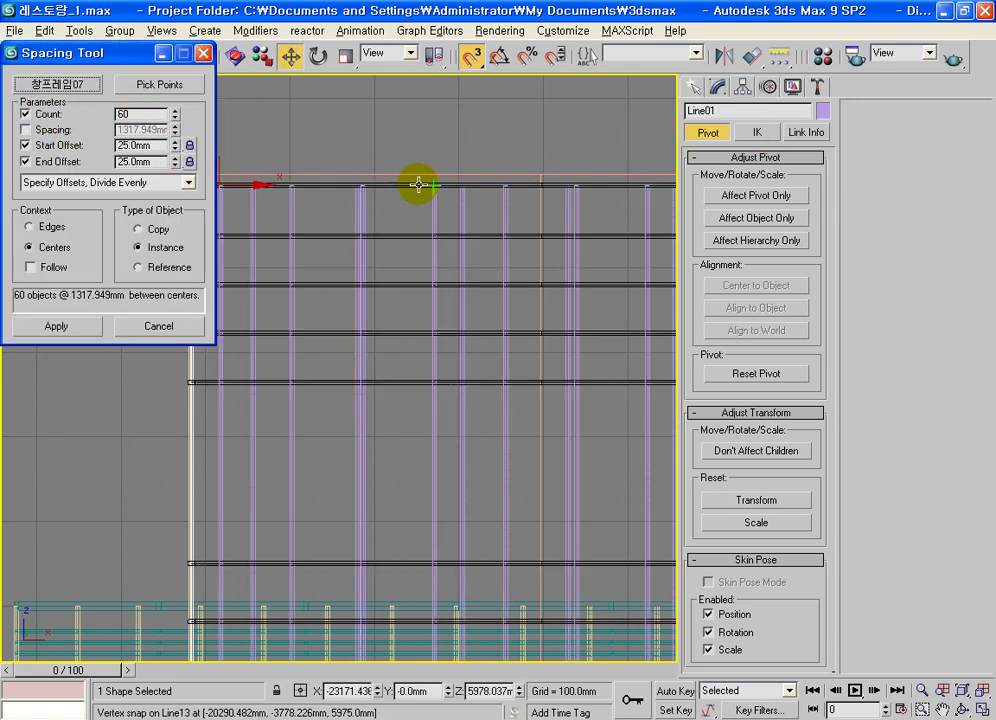
pyautogui.click(81, 324)
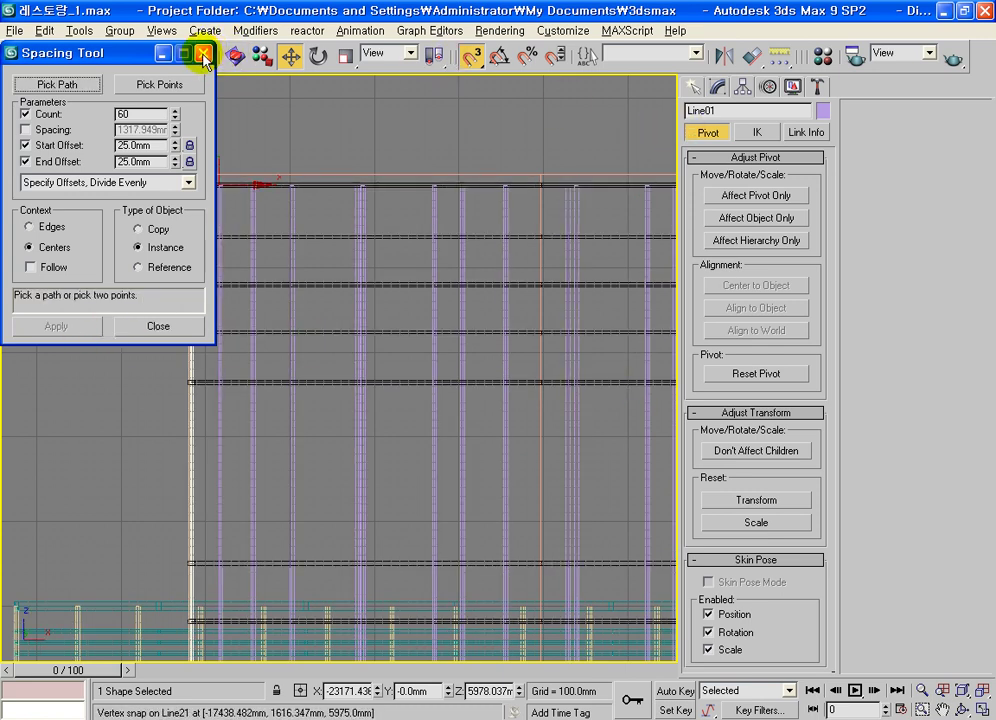
pyautogui.click(204, 55)
# Dismiss the object list and deselect Line01
pyautogui.click(692, 87)
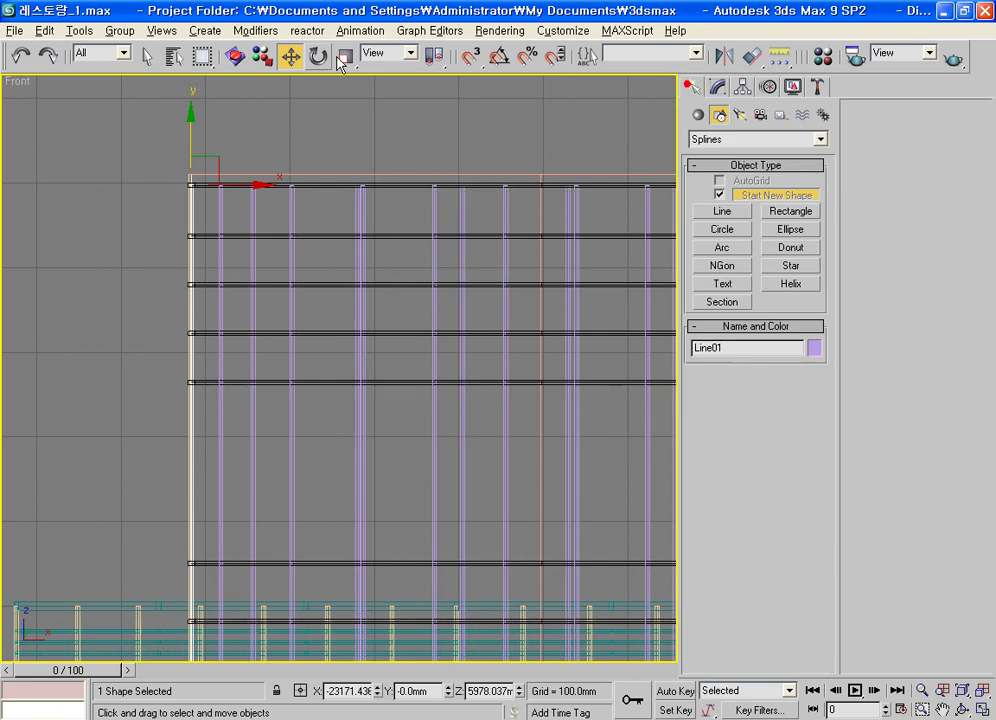
pyautogui.click(173, 56)
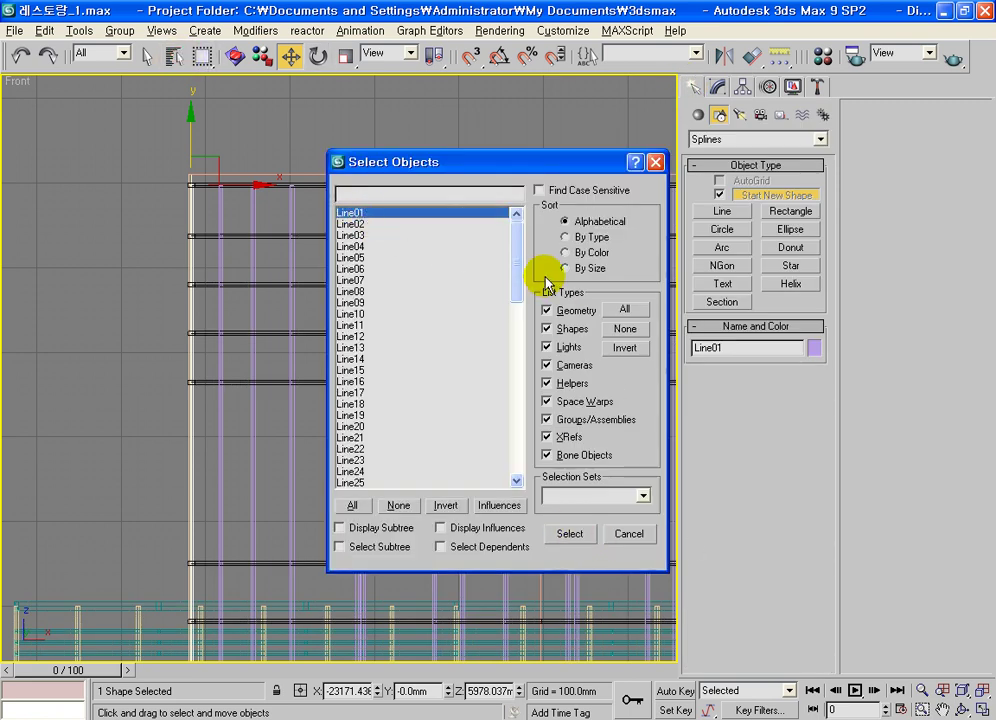
pyautogui.click(625, 535)
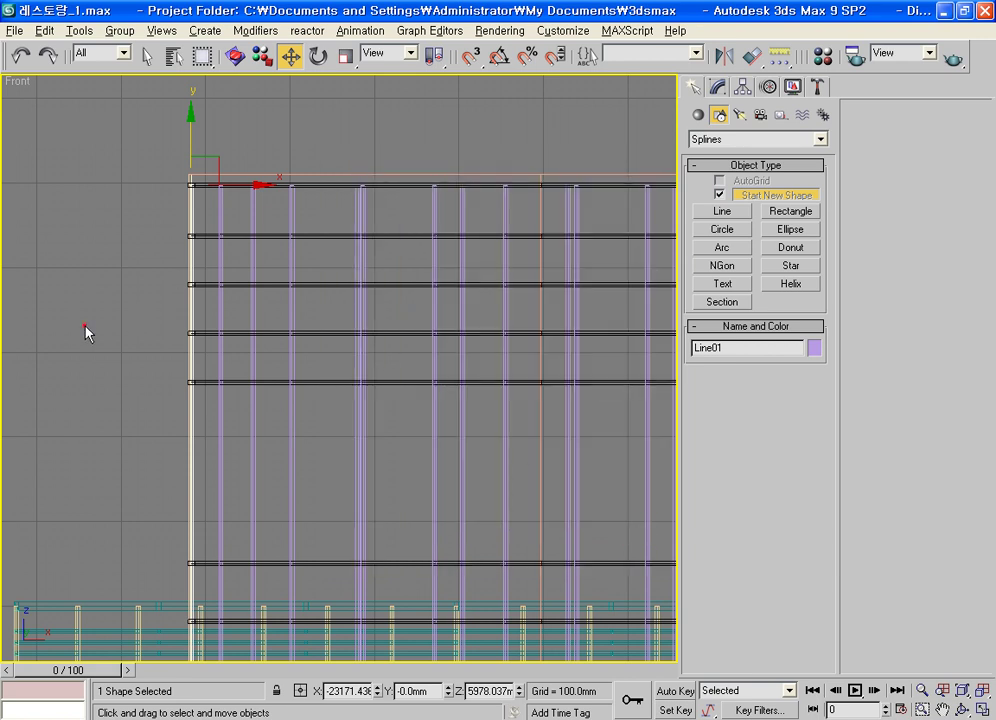
pyautogui.click(84, 328)
# Restore four viewports, zoom extents all, and orbit the Perspective to look into the room
pyautogui.hotkey('alt', 'w')
pyautogui.click(577, 511)
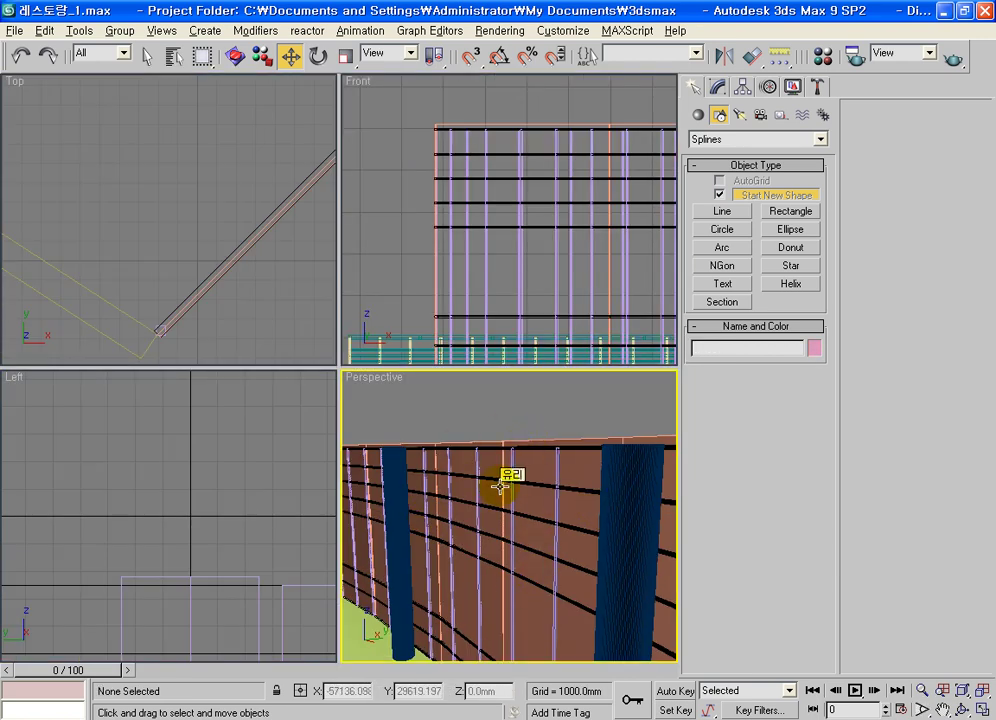
pyautogui.hotkey('shift', 'ctrl', 'z')
pyautogui.keyDown('alt'); pyautogui.moveTo(494, 478); pyautogui.dragTo(499, 580, button='middle'); pyautogui.keyUp('alt')
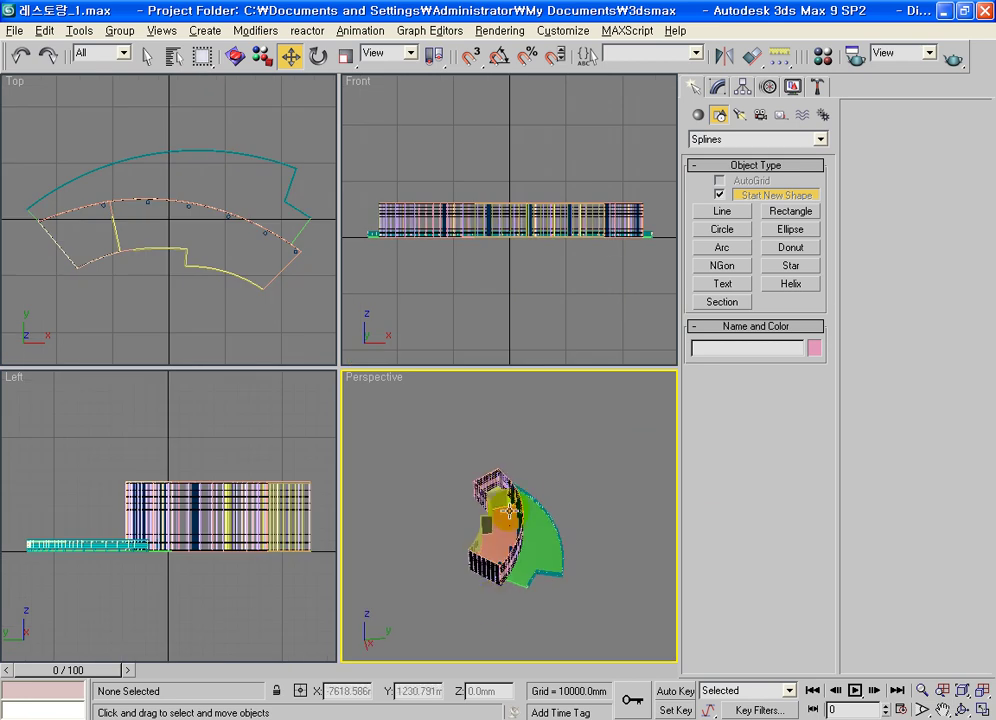
pyautogui.scroll(5, 500, 578)
pyautogui.moveTo(507, 511)
pyautogui.keyDown('alt'); pyautogui.mouseDown(button='middle')
pyautogui.moveTo(596, 527)
pyautogui.moveTo(682, 580)
pyautogui.moveTo(576, 572)
pyautogui.moveTo(544, 595)
pyautogui.moveTo(529, 500)
pyautogui.moveTo(507, 531)
pyautogui.moveTo(591, 451)
pyautogui.moveTo(485, 525)
pyautogui.moveTo(560, 460)
pyautogui.moveTo(487, 528)
pyautogui.mouseUp(button='middle'); pyautogui.keyUp('alt')
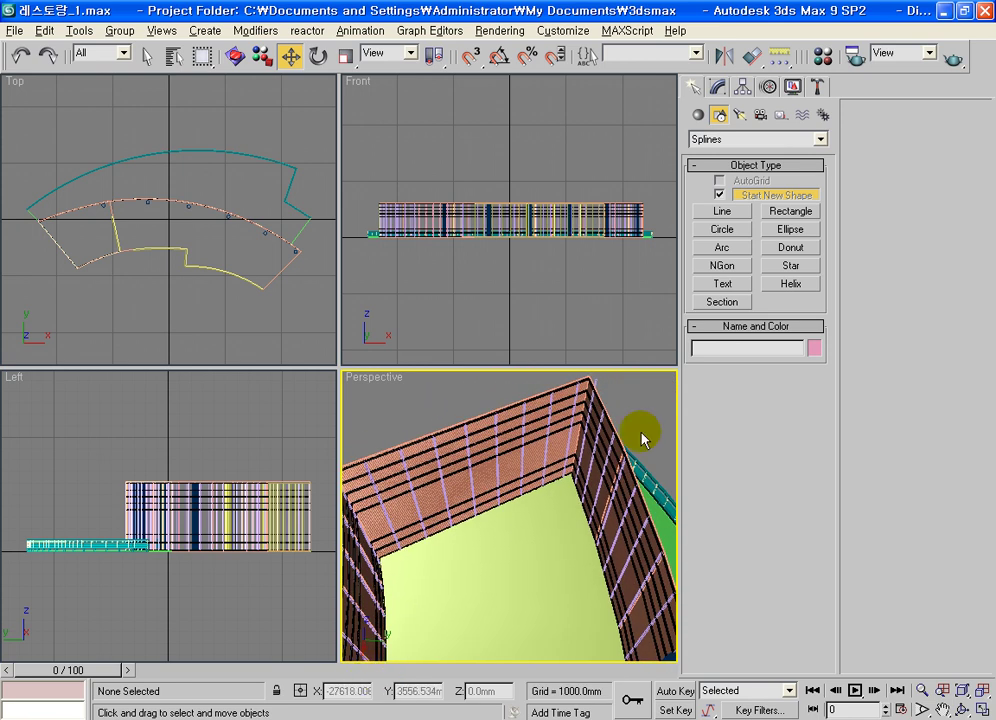
# Select Line02–Line61 plus 창프레임 through 창프레임07 by name, 68 frame shapes in all
pyautogui.click(598, 377)
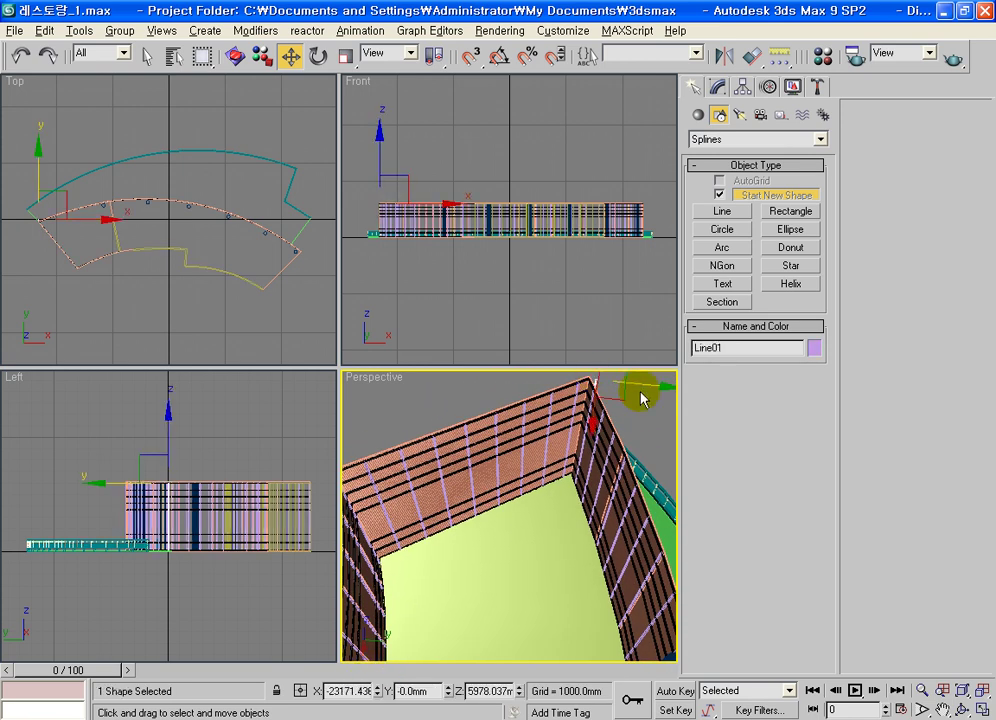
pyautogui.click(640, 396)
pyautogui.click(173, 56)
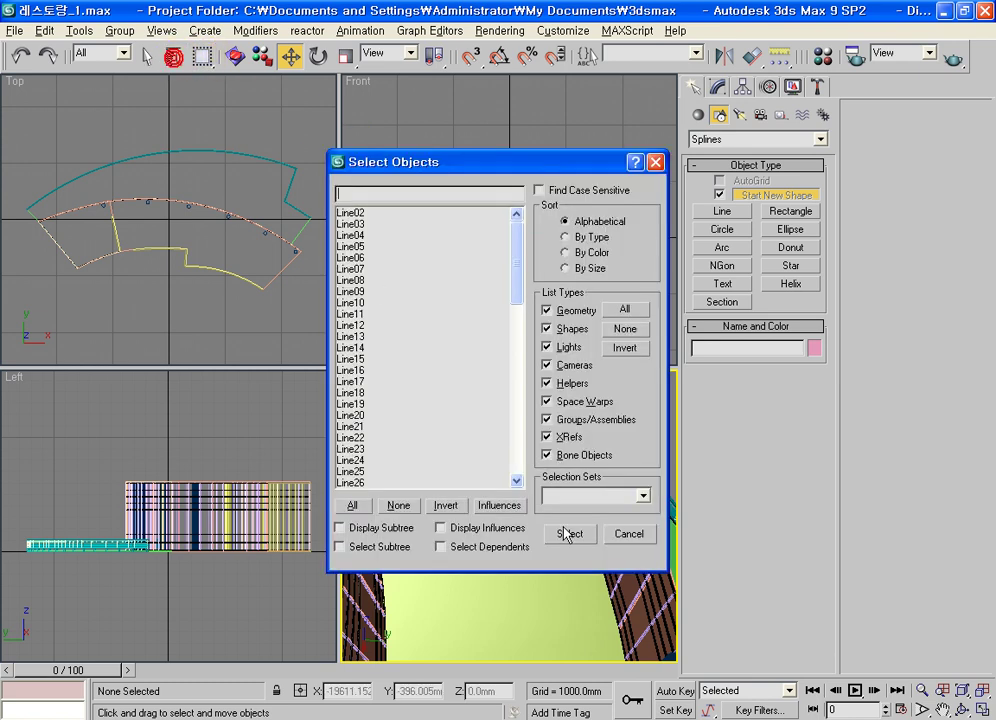
pyautogui.click(369, 213)
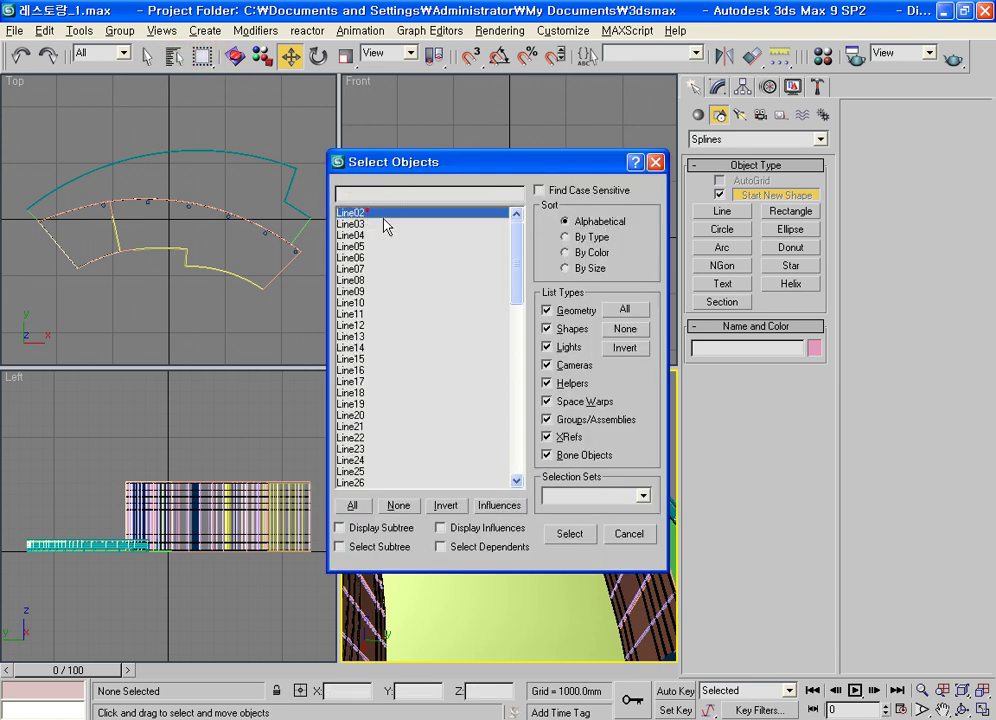
pyautogui.scroll(-4, 447, 362)
pyautogui.scroll(-9, 444, 445)
pyautogui.scroll(-4, 444, 445)
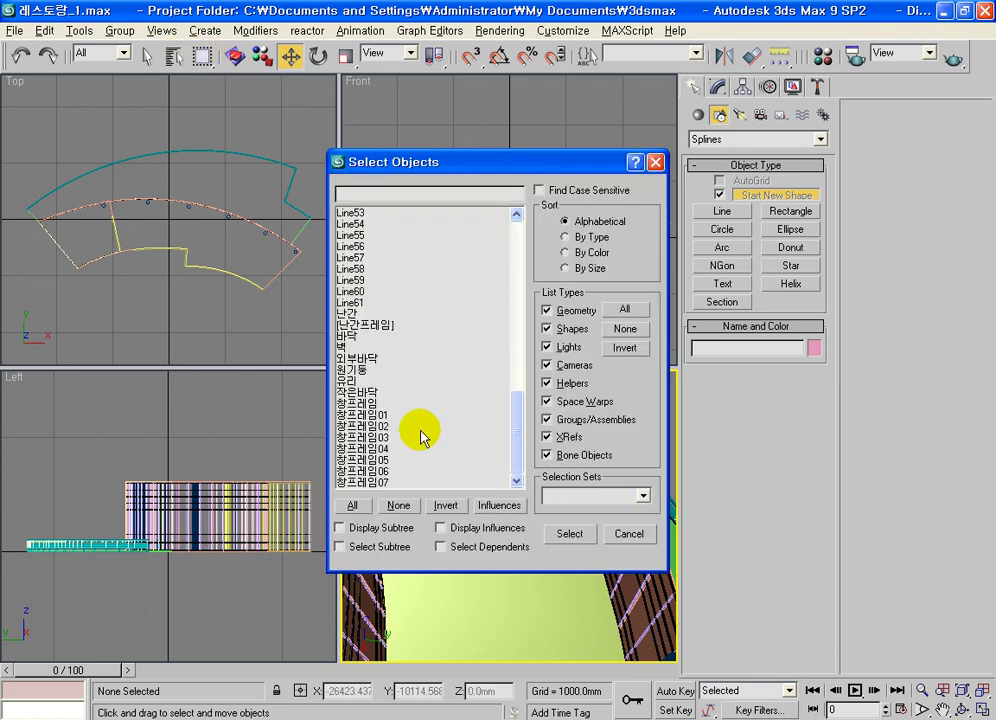
pyautogui.keyDown('shift'); pyautogui.click(371, 301); pyautogui.keyUp('shift')
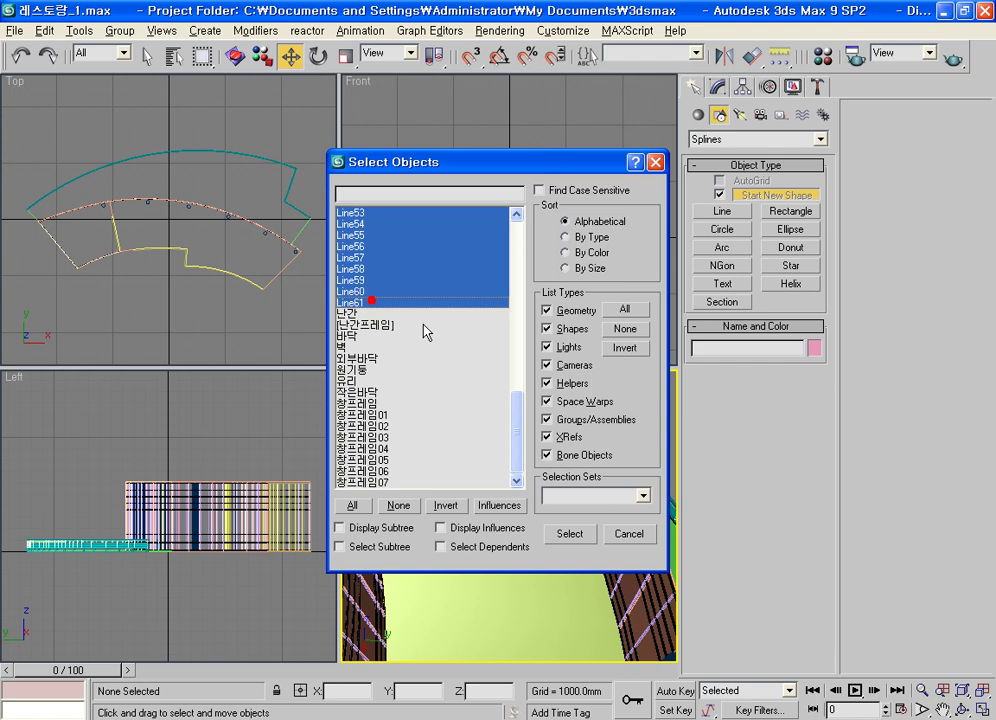
pyautogui.keyDown('ctrl'); pyautogui.click(400, 404); pyautogui.keyUp('ctrl')
pyautogui.keyDown('ctrl'); pyautogui.keyDown('shift'); pyautogui.click(395, 483); pyautogui.keyUp('shift'); pyautogui.keyUp('ctrl')
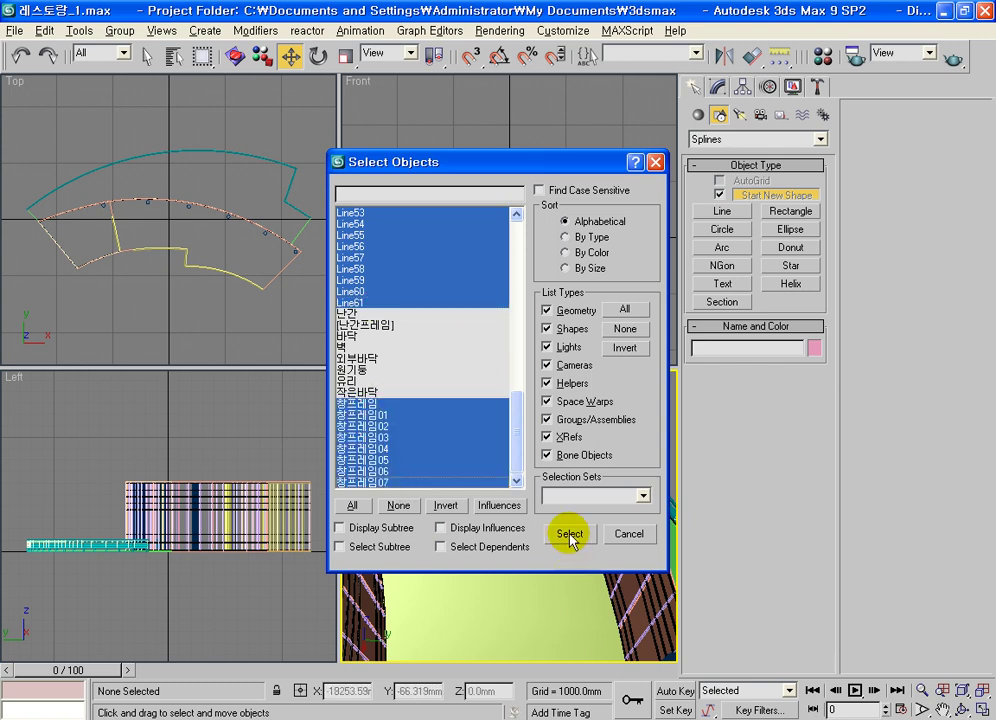
pyautogui.click(569, 534)
# Group the selected frames under the name 창프레임
pyautogui.click(120, 30)
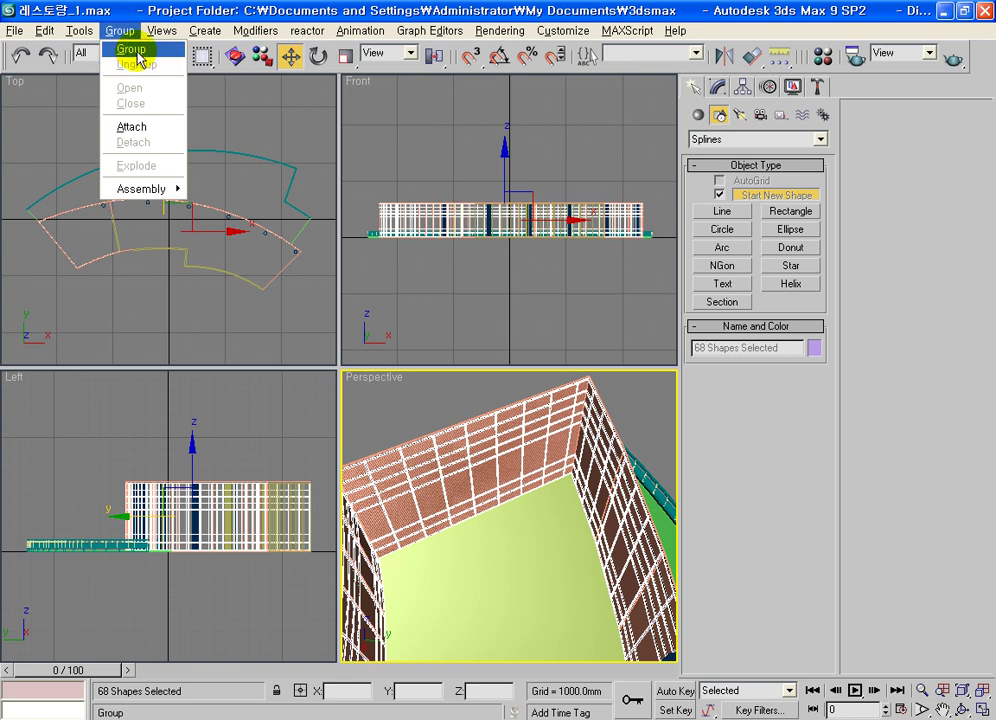
pyautogui.click(137, 53)
pyautogui.write('c')
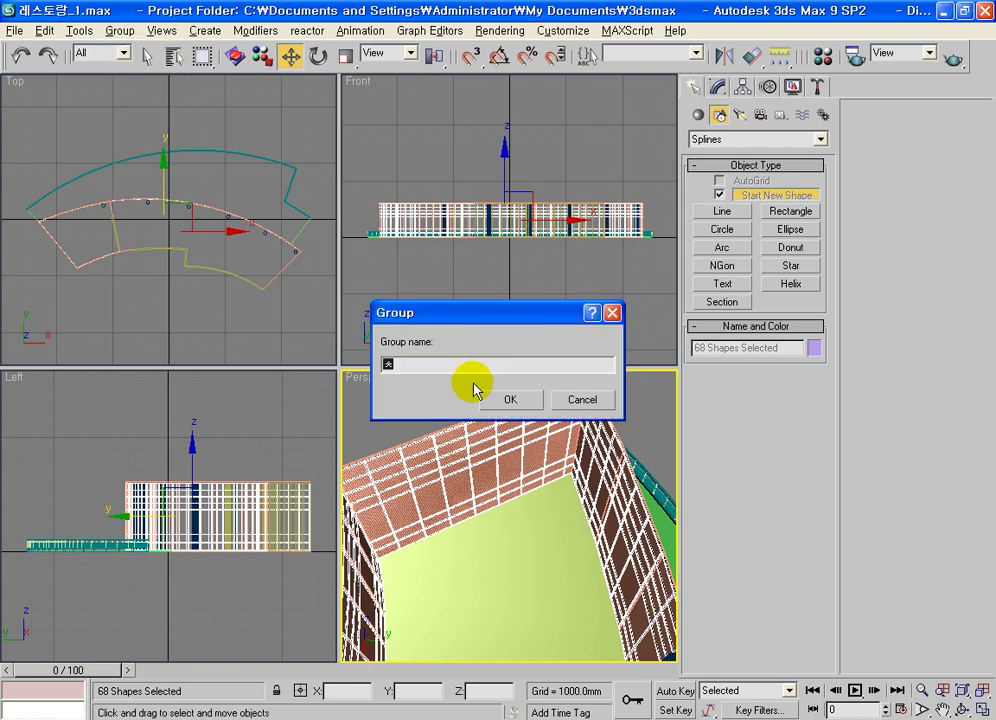
pyautogui.write('창프레이')
pyautogui.click(500, 398)
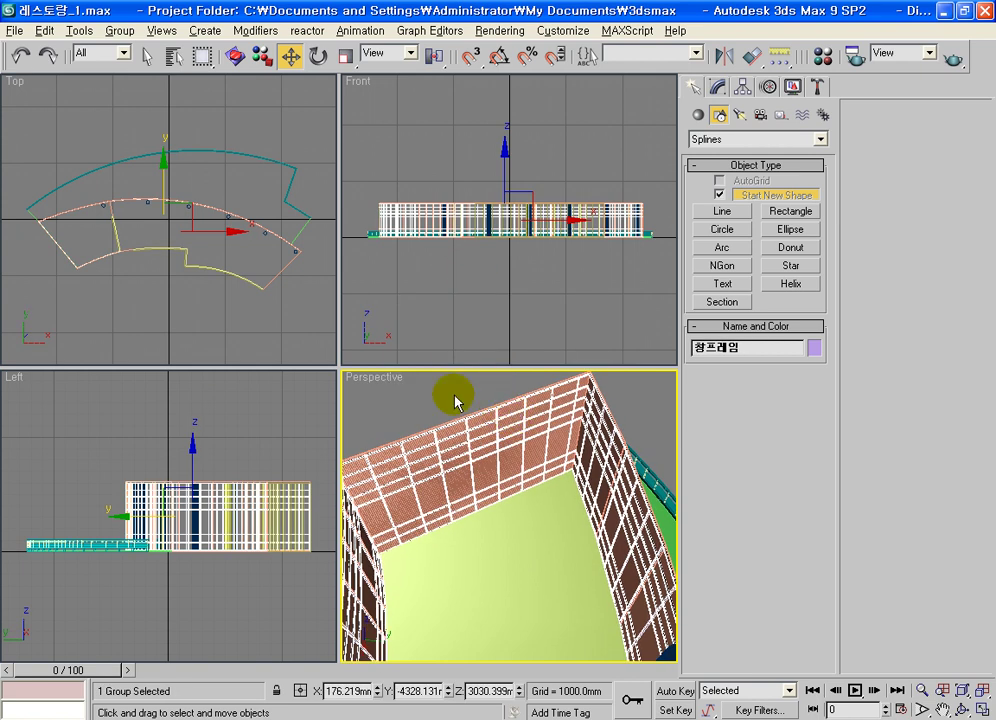
pyautogui.click(429, 396)
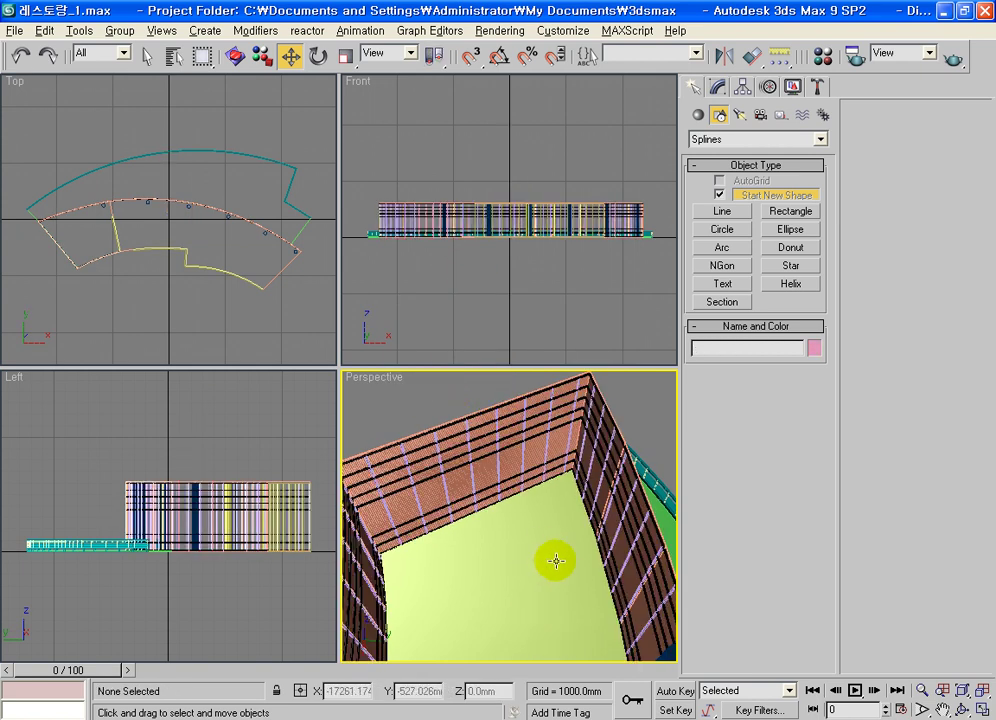
# Maximize the Perspective view and orbit to look down on the building's floors
pyautogui.hotkey('alt', 'w')
pyautogui.moveTo(545, 573)
pyautogui.keyDown('alt'); pyautogui.mouseDown(button='middle')
pyautogui.moveTo(545, 545)
pyautogui.moveTo(524, 587)
pyautogui.moveTo(547, 432)
pyautogui.mouseUp(button='middle'); pyautogui.keyUp('alt')
pyautogui.scroll(-10, 542, 442)
pyautogui.moveTo(509, 522)
pyautogui.keyDown('alt'); pyautogui.mouseDown(button='middle')
pyautogui.moveTo(404, 539)
pyautogui.moveTo(329, 360)
pyautogui.mouseUp(button='middle'); pyautogui.keyUp('alt')
pyautogui.click(325, 356)
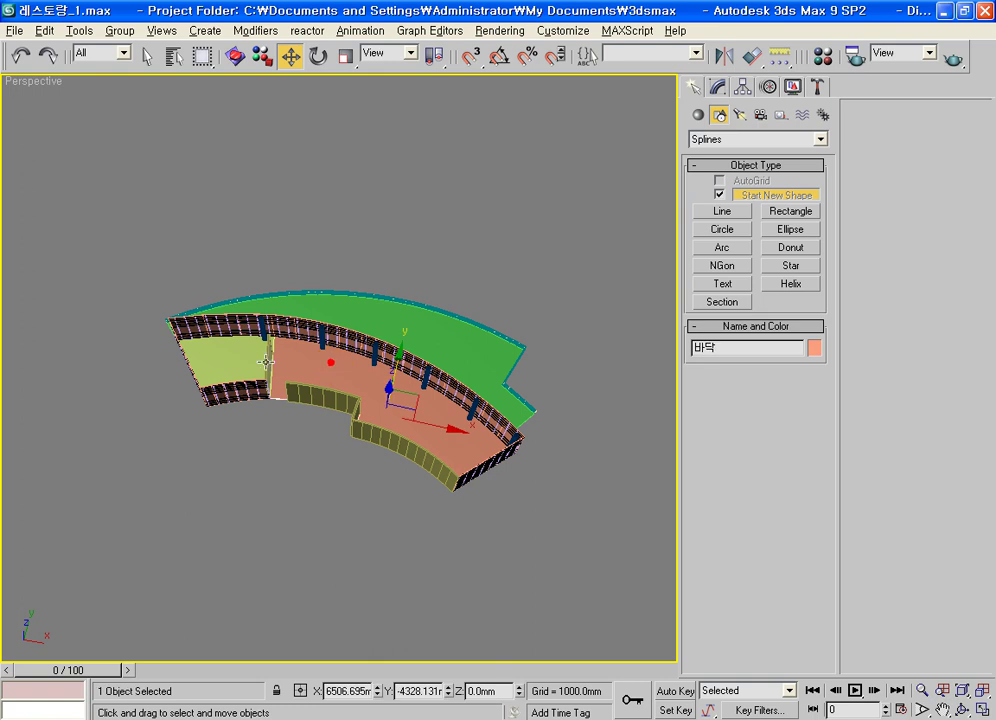
pyautogui.keyDown('ctrl'); pyautogui.click(229, 357); pyautogui.keyUp('ctrl')
pyautogui.keyDown('alt'); pyautogui.moveTo(352, 453); pyautogui.dragTo(331, 460, button='middle'); pyautogui.keyUp('alt')
pyautogui.scroll(1, 387, 493)
pyautogui.scroll(3, 407, 482)
pyautogui.scroll(2, 292, 518)
# Select the salmon and green floor slabs and Shift-drag them to clone
pyautogui.click(293, 520)
pyautogui.click(318, 378)
pyautogui.keyDown('ctrl'); pyautogui.click(189, 373); pyautogui.keyUp('ctrl')
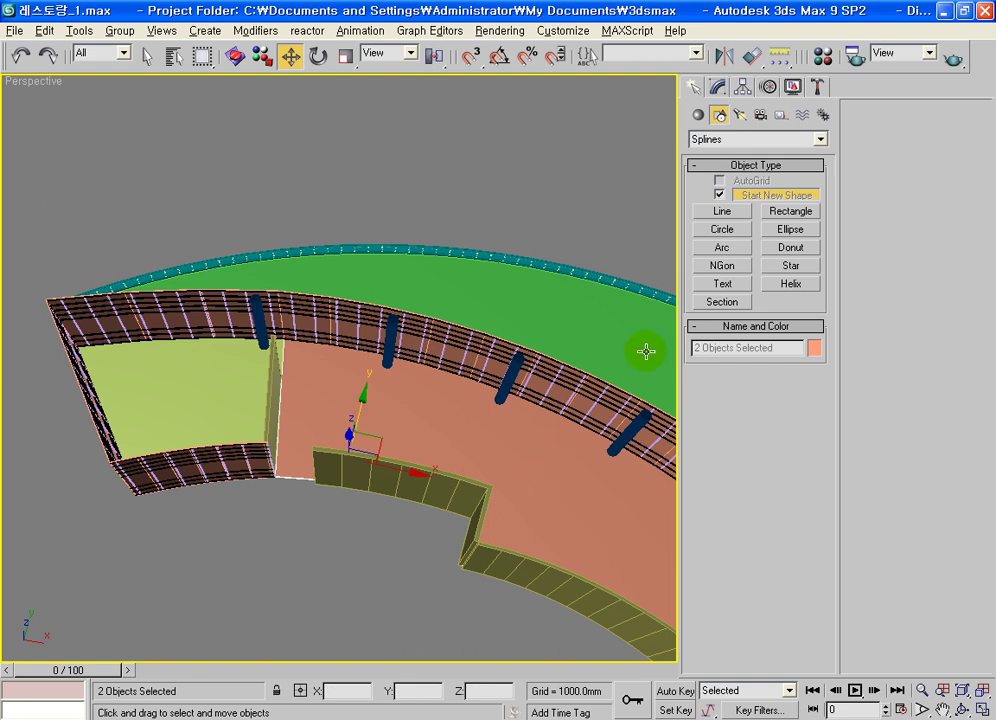
pyautogui.click(718, 87)
pyautogui.keyDown('shift'); pyautogui.moveTo(297, 347); pyautogui.dragTo(355, 373); pyautogui.keyUp('shift')
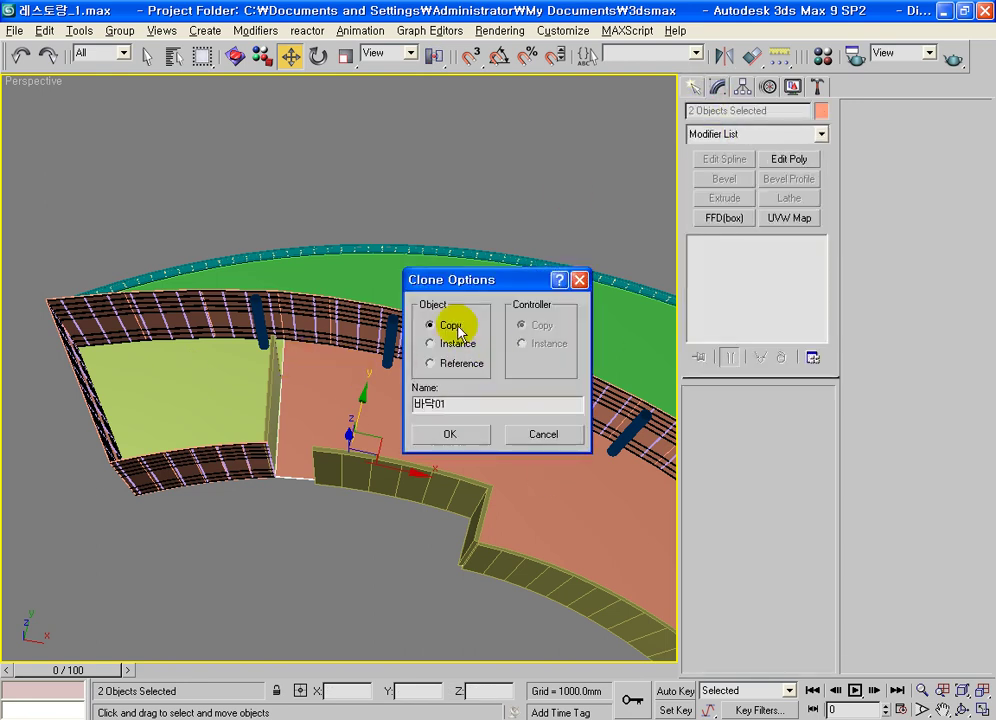
# Create the floor slabs as copies and move them to absolute Z 6000
pyautogui.click(478, 436)
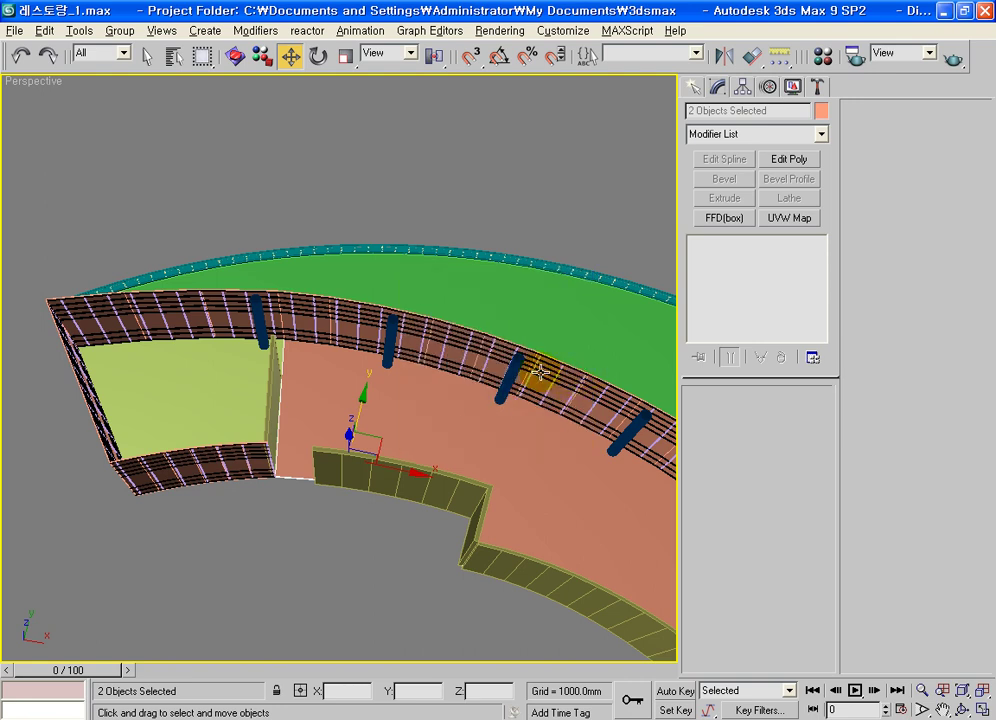
pyautogui.rightClick(290, 56)
pyautogui.write('6000')
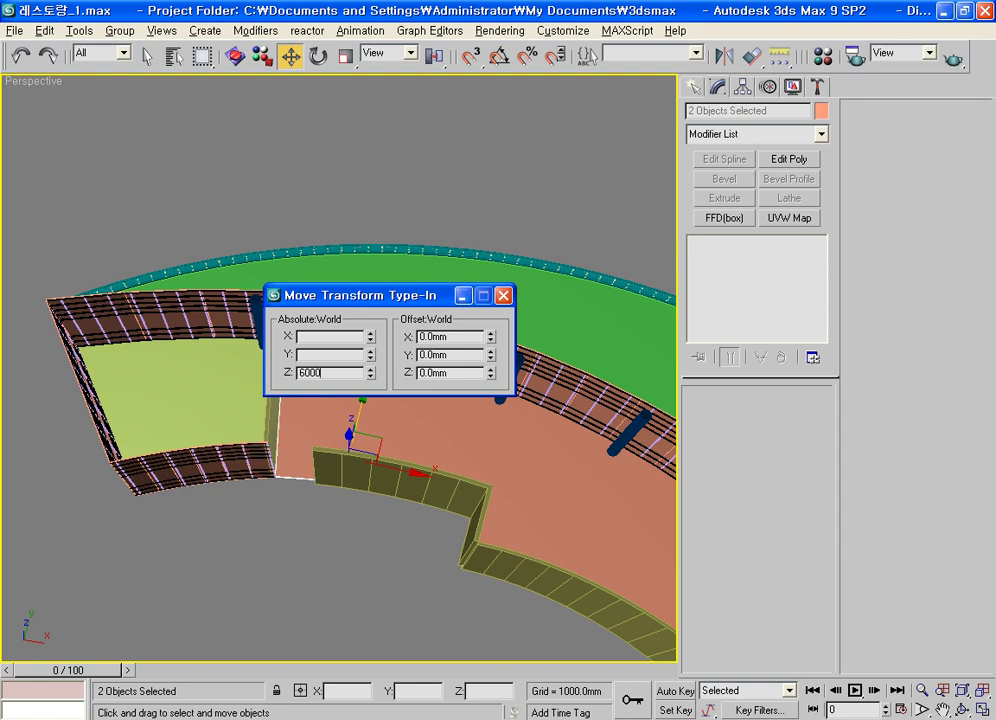
pyautogui.press('Return')
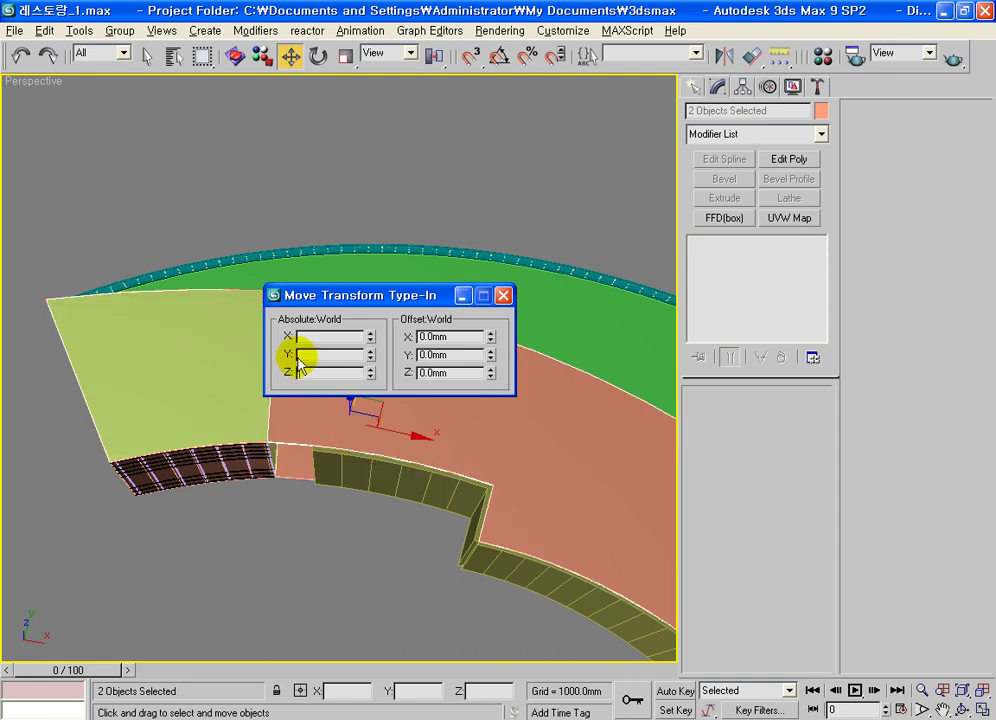
pyautogui.click(504, 295)
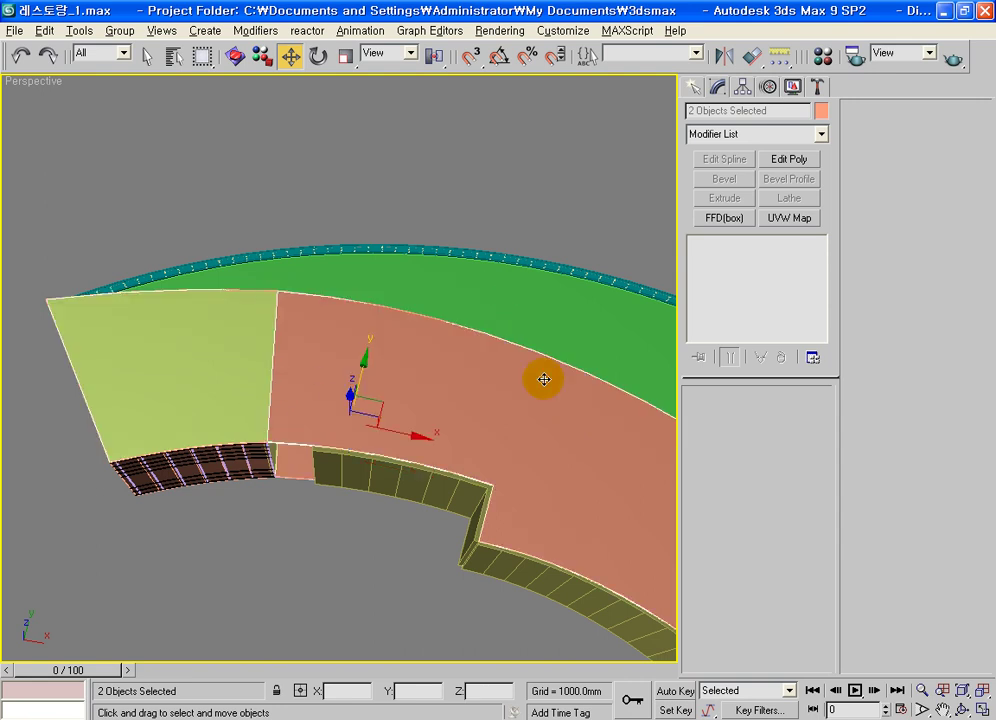
# Group the raised slab copies under the name 현정
pyautogui.click(123, 31)
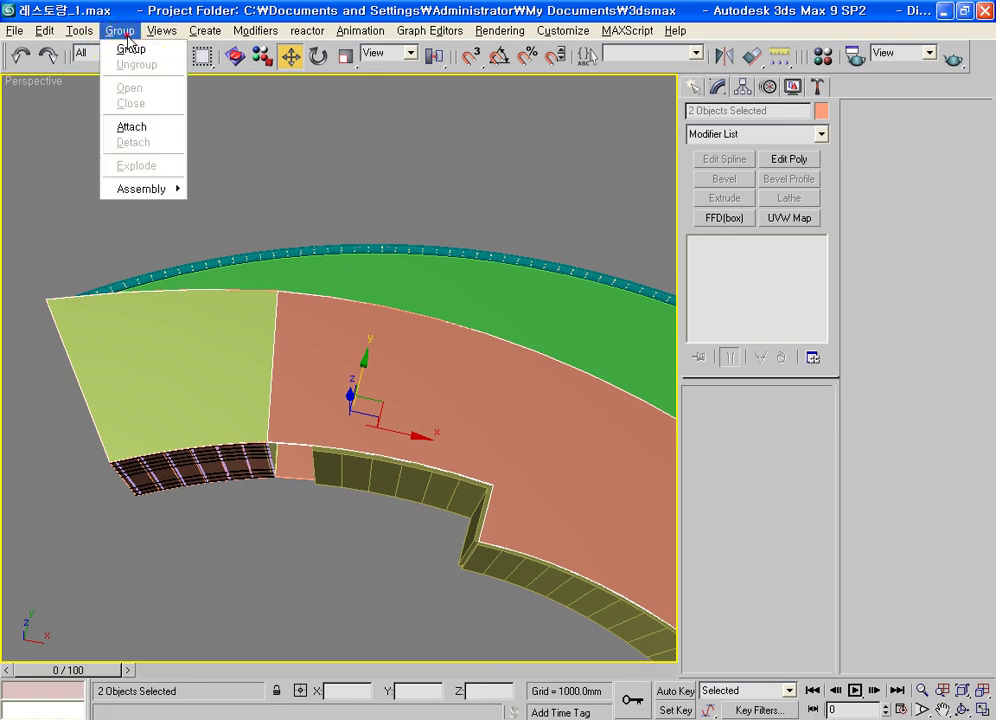
pyautogui.click(131, 48)
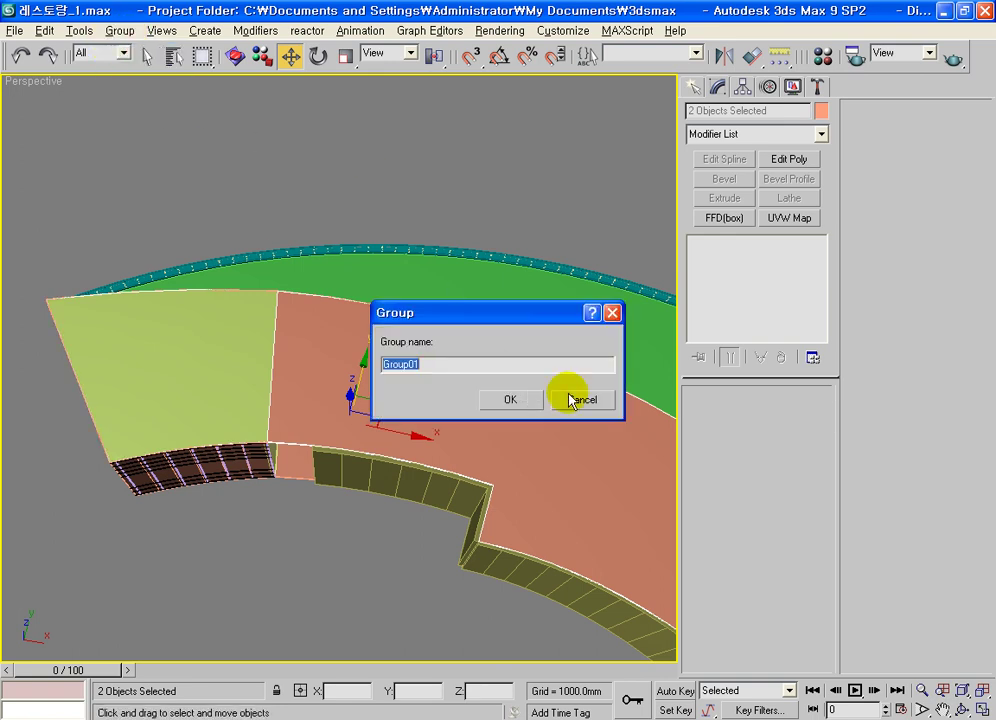
pyautogui.write('c')
pyautogui.write('정')
pyautogui.press('Return')
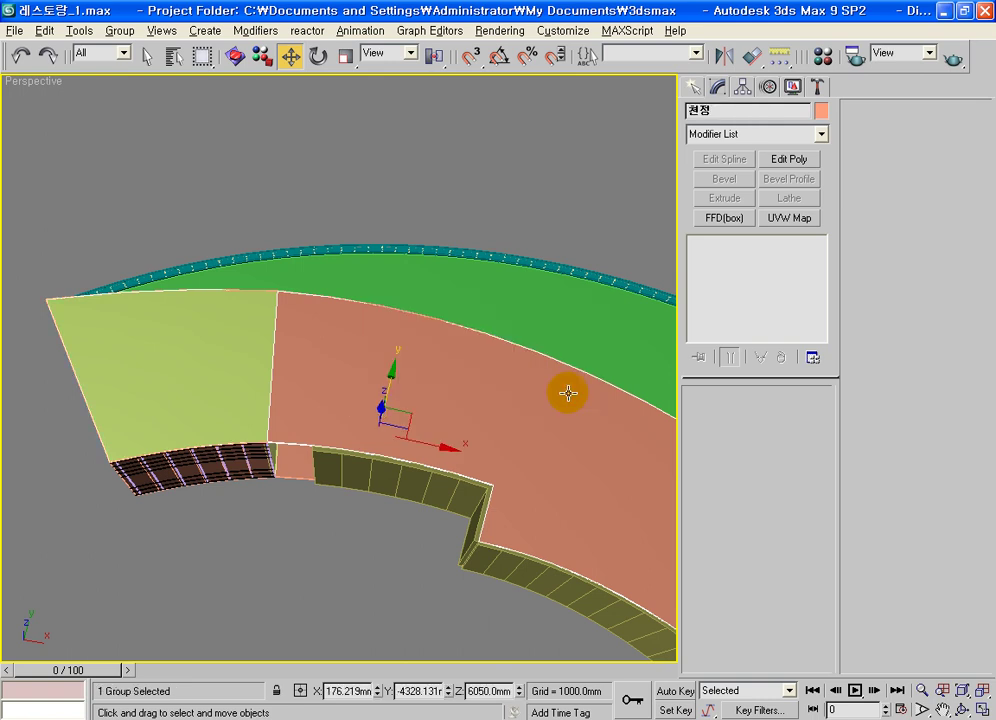
# Colour the ceiling group white, deselect it, and orbit to view it from above
pyautogui.click(820, 110)
pyautogui.click(648, 410)
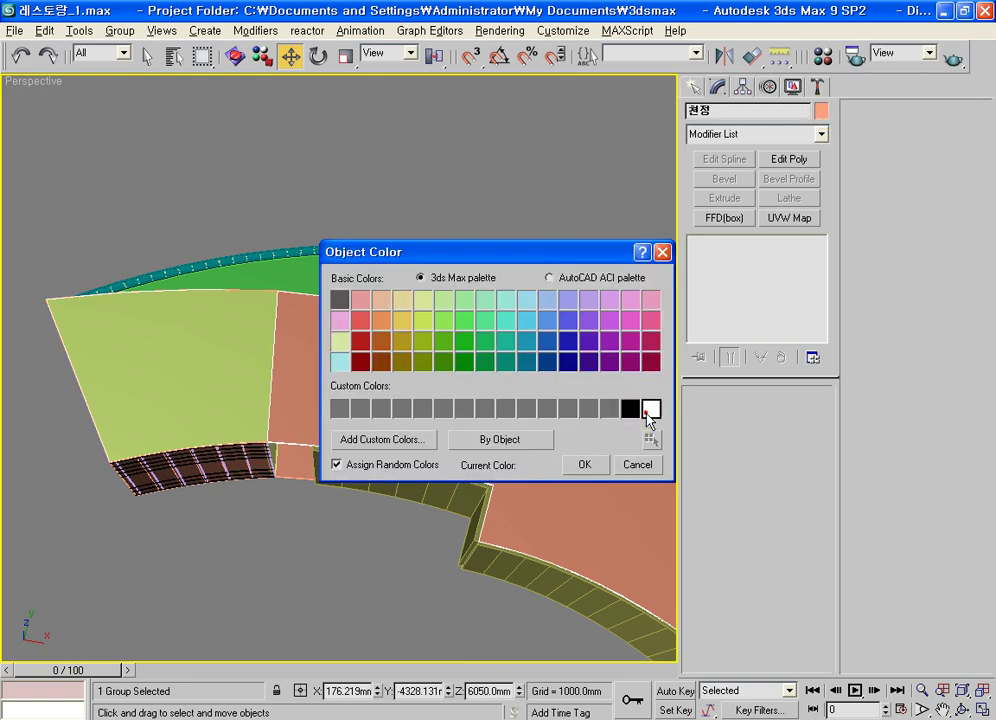
pyautogui.click(588, 466)
pyautogui.click(540, 202)
pyautogui.moveTo(540, 382)
pyautogui.keyDown('alt'); pyautogui.mouseDown(button='middle')
pyautogui.moveTo(431, 449)
pyautogui.moveTo(427, 391)
pyautogui.moveTo(500, 387)
pyautogui.moveTo(507, 415)
pyautogui.moveTo(338, 456)
pyautogui.moveTo(331, 380)
pyautogui.moveTo(327, 451)
pyautogui.moveTo(409, 466)
pyautogui.mouseUp(button='middle'); pyautogui.keyUp('alt')
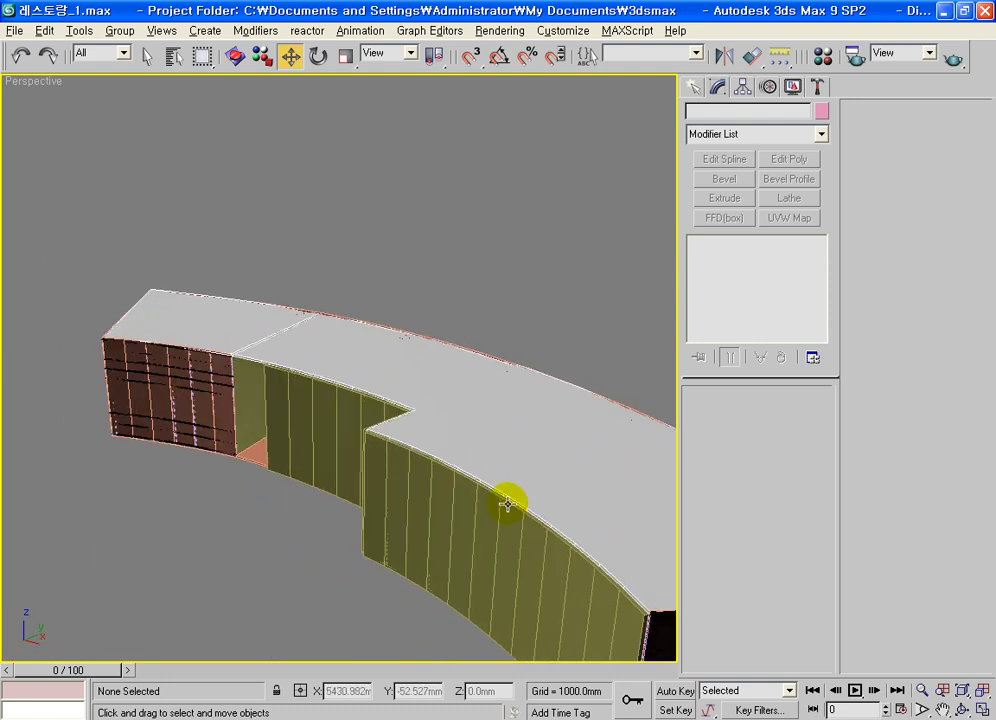